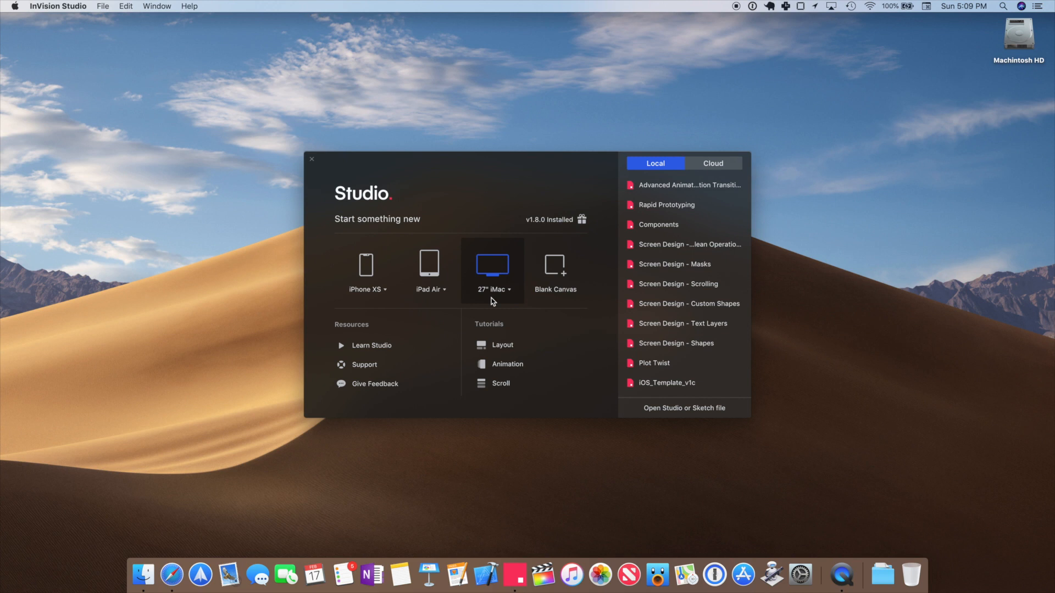
pyautogui.click(371, 299)
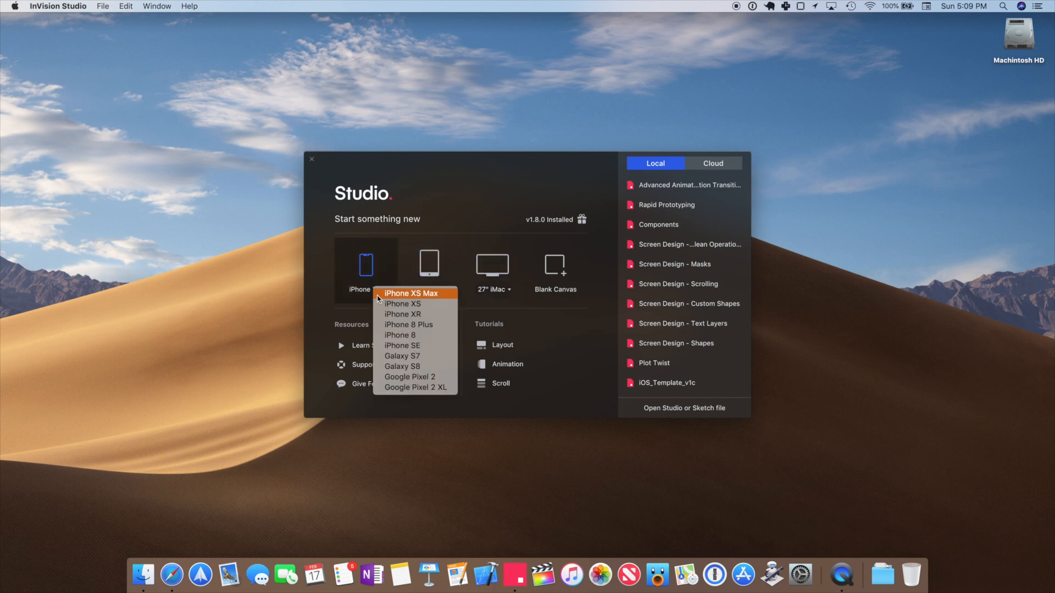
pyautogui.click(324, 316)
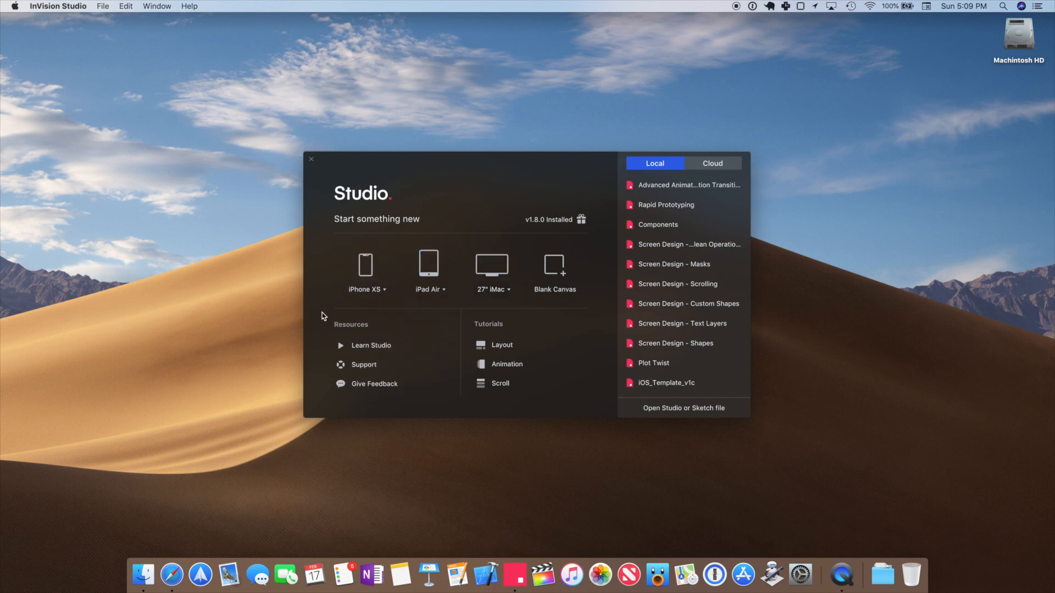
# Open the Learn Studio course page and look through its course details and topic list
pyautogui.click(377, 350)
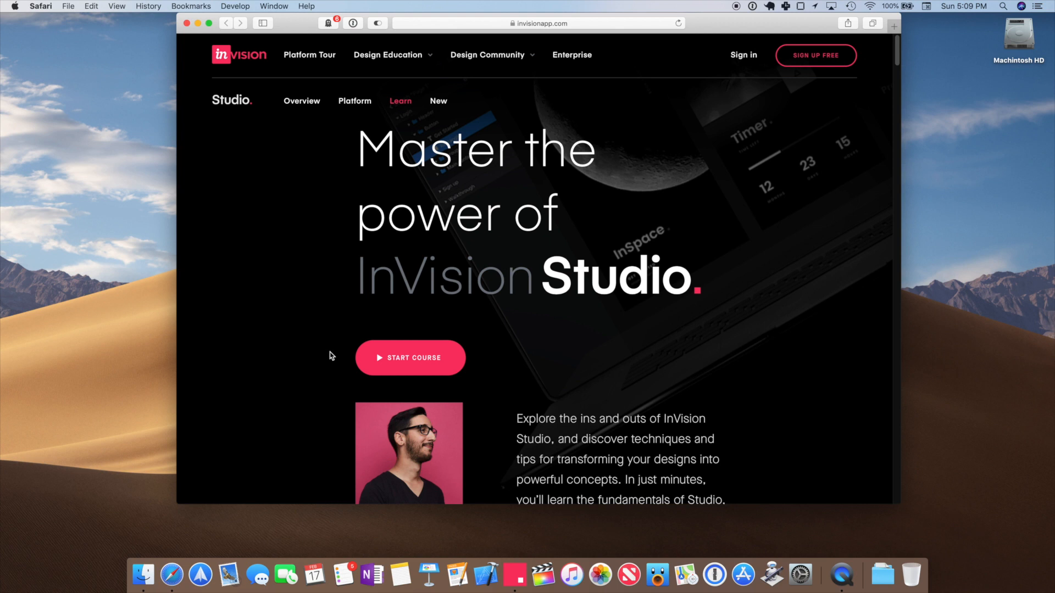
pyautogui.scroll(-3, 331, 356)
pyautogui.scroll(-3, 334, 393)
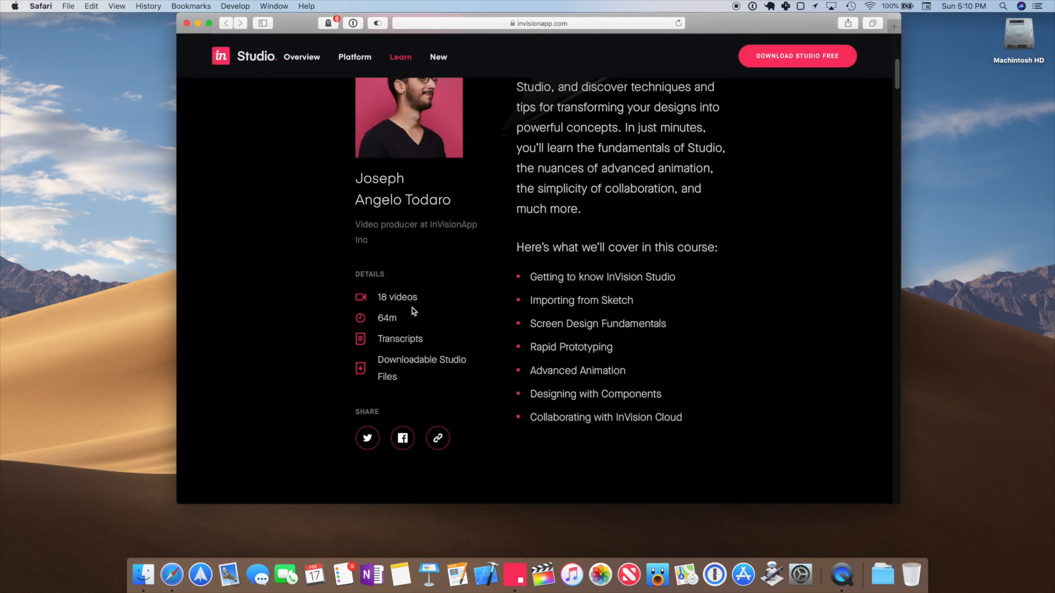
pyautogui.scroll(3, 441, 347)
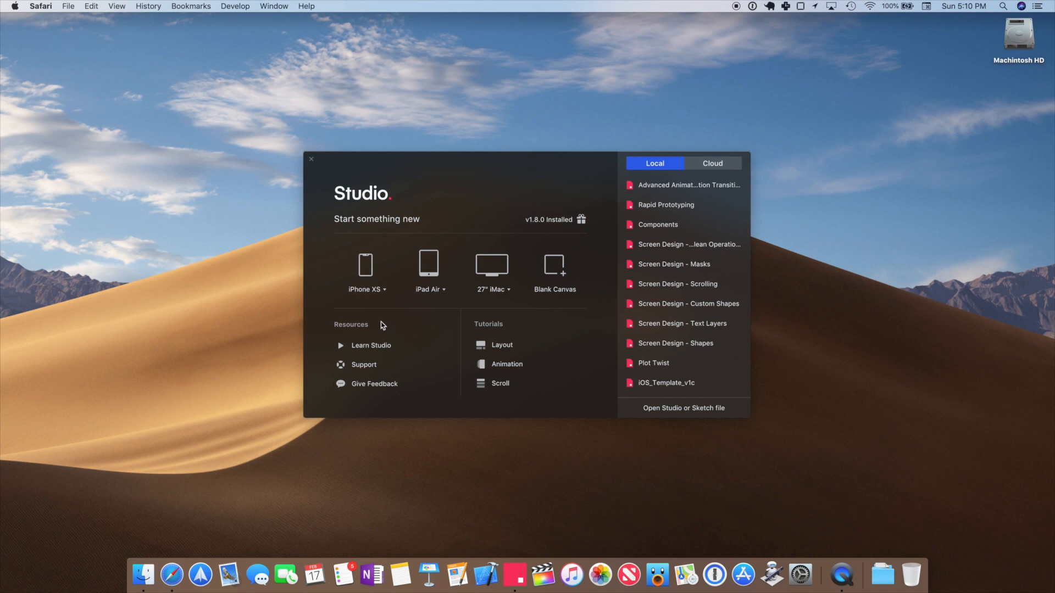
# Create a new document from the iPhone 8 phone preset
pyautogui.click(378, 292)
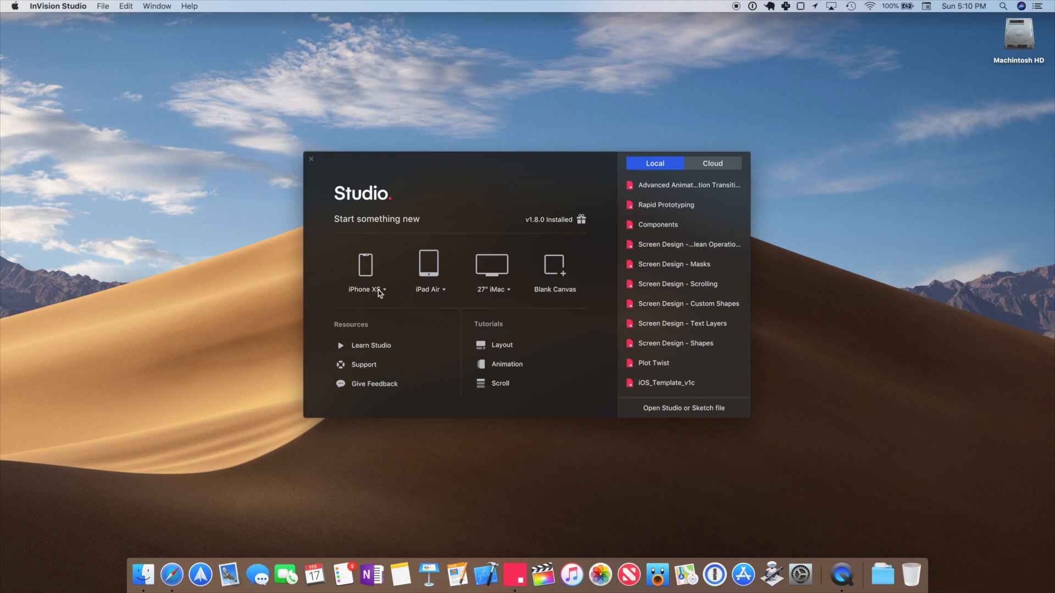
pyautogui.click(379, 291)
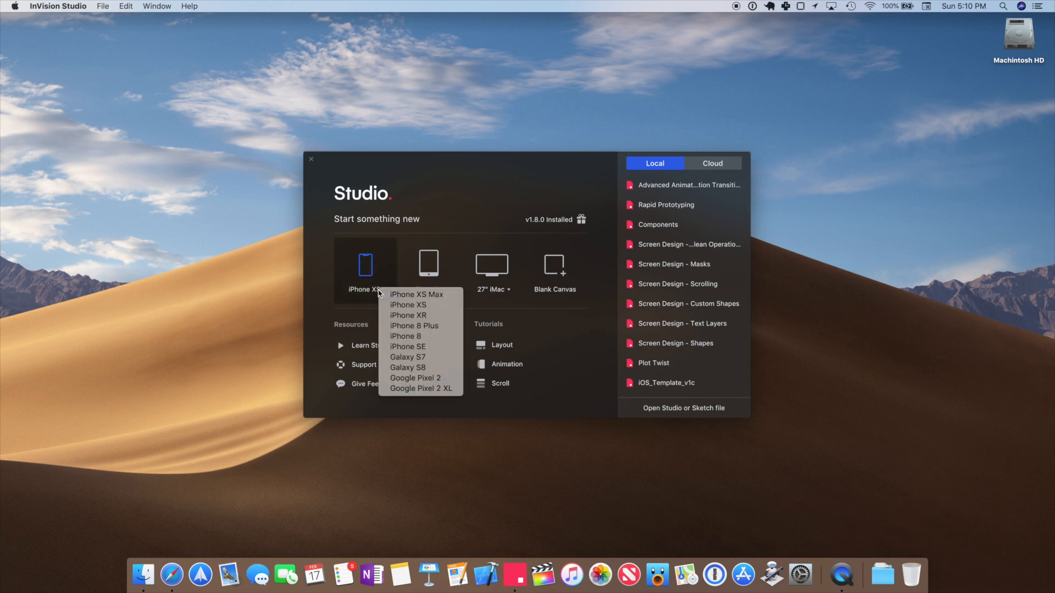
pyautogui.click(417, 336)
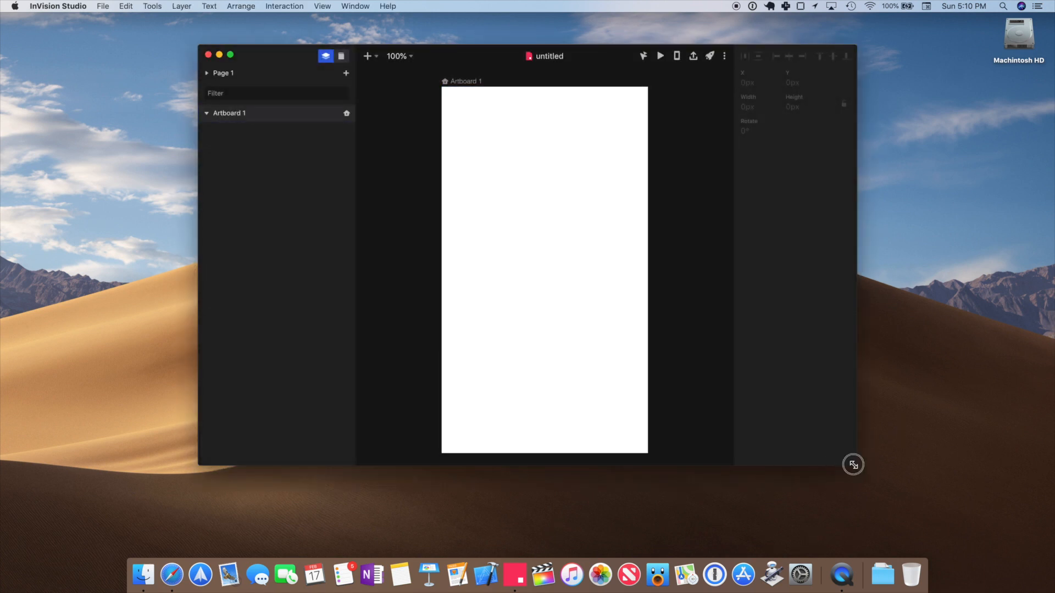
# Enlarge the document window so it fills most of the desktop, with the artboard centred in the canvas
pyautogui.moveTo(853, 464); pyautogui.dragTo(1019, 541)
pyautogui.moveTo(199, 488); pyautogui.dragTo(59, 480)
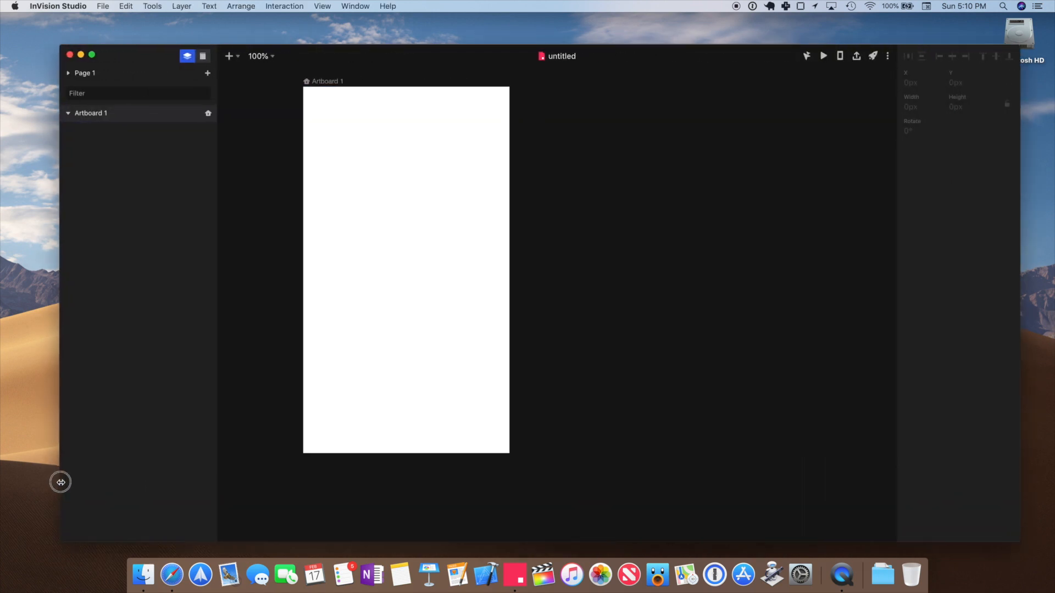
pyautogui.click(390, 264)
pyautogui.hscroll(-4, 380, 265)
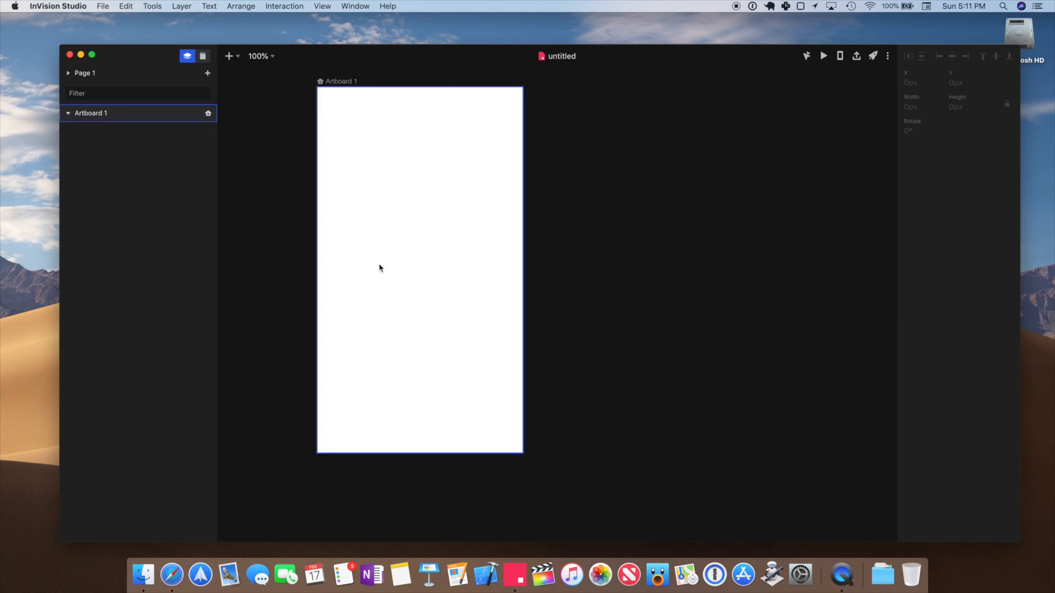
pyautogui.hscroll(3, 379, 267)
pyautogui.scroll(1, 379, 267)
pyautogui.scroll(2, 379, 267)
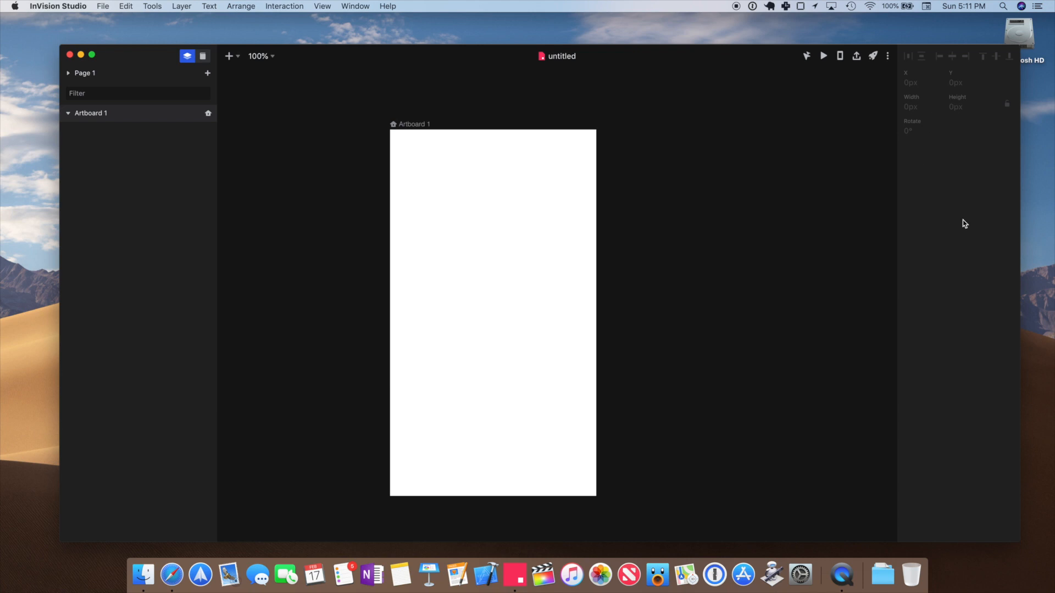
# Add a text layer reading "New App" near the top of the artboard, at about X 41 px, Y 60 px
pyautogui.click(229, 57)
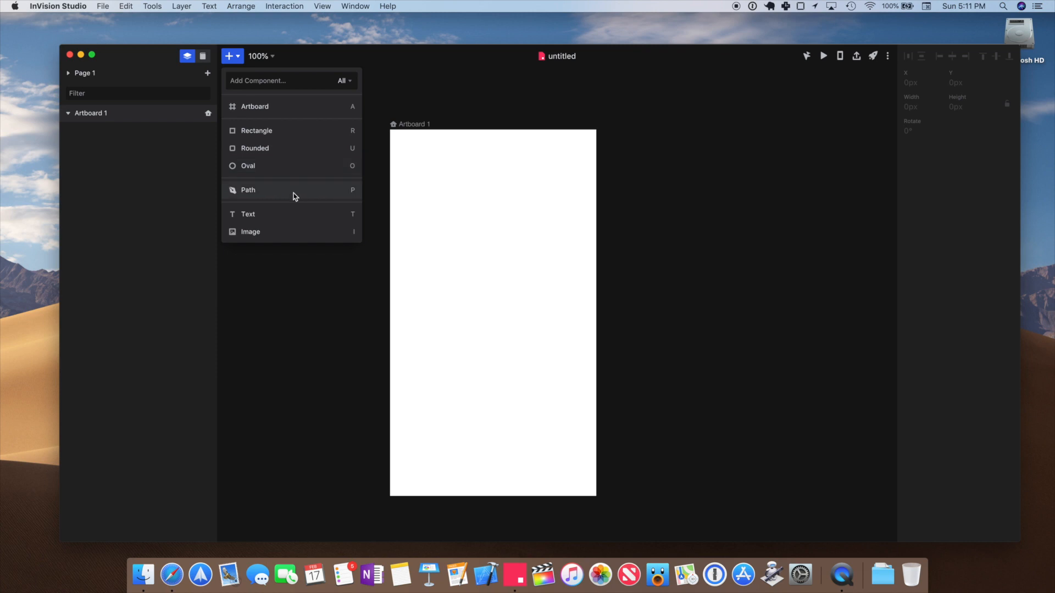
pyautogui.click(274, 219)
pyautogui.click(413, 164)
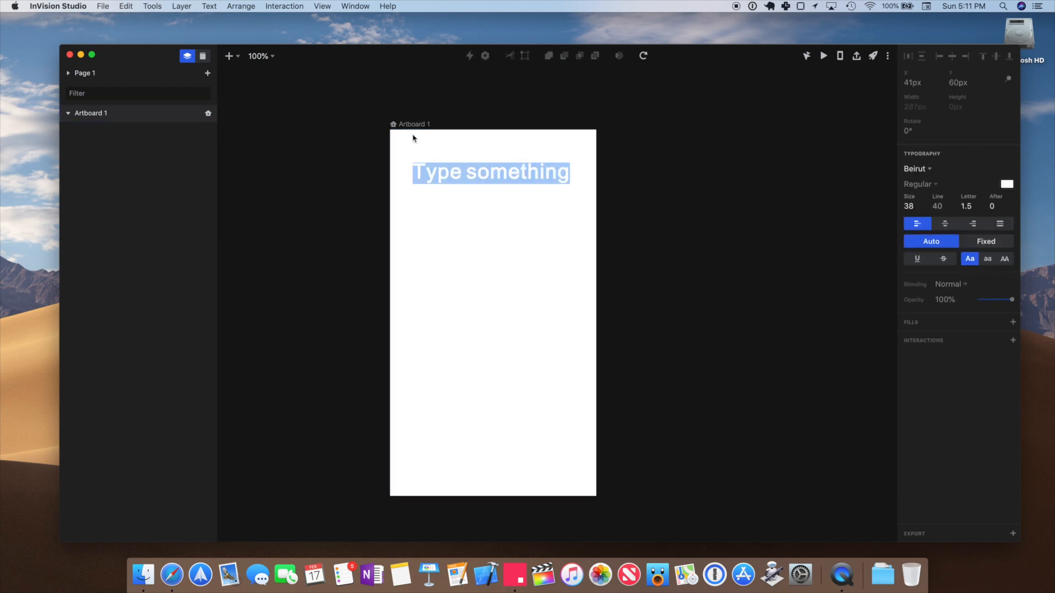
pyautogui.press('BackSpace')
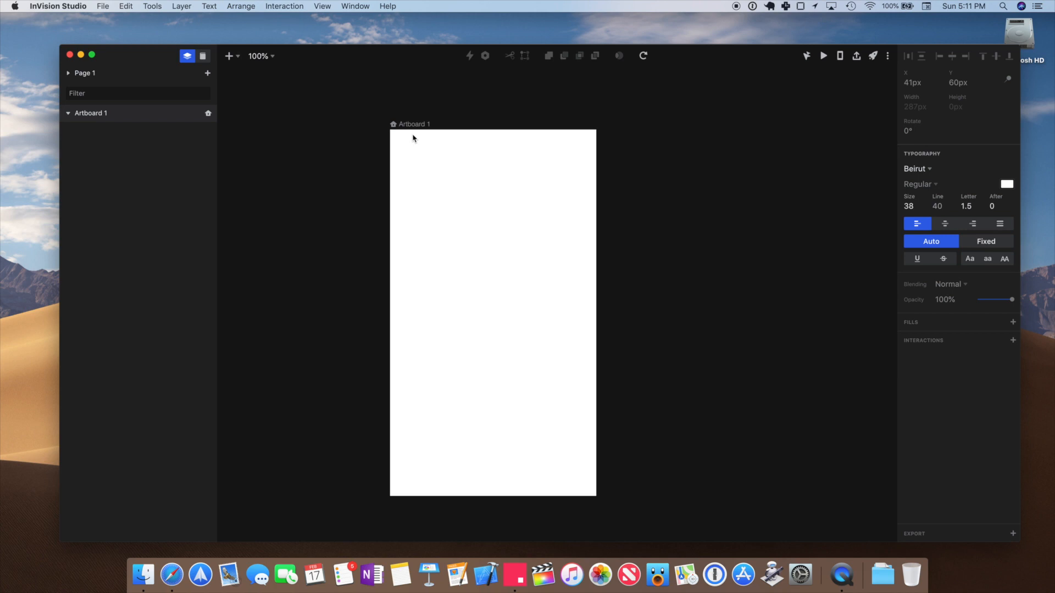
pyautogui.write('New App')
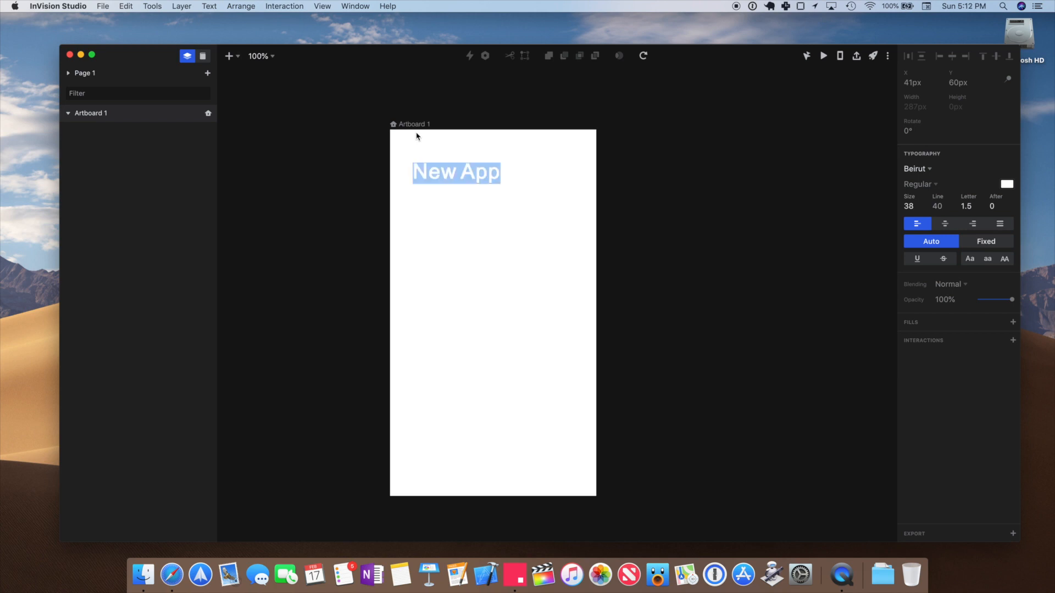
# Colour the "New App" text orange (fa9917) and finish editing it
pyautogui.click(1007, 185)
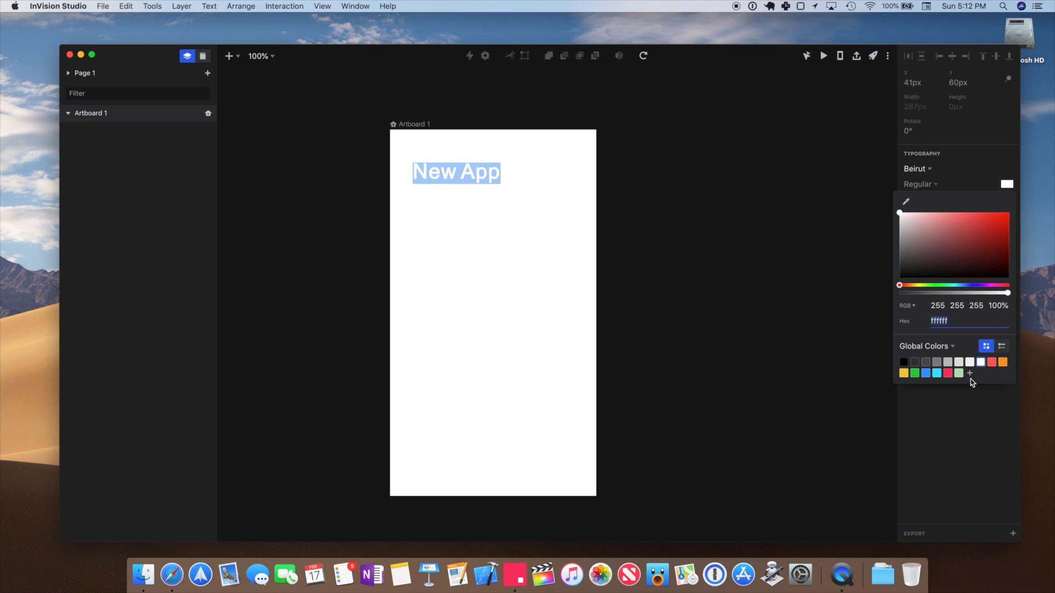
pyautogui.click(1004, 364)
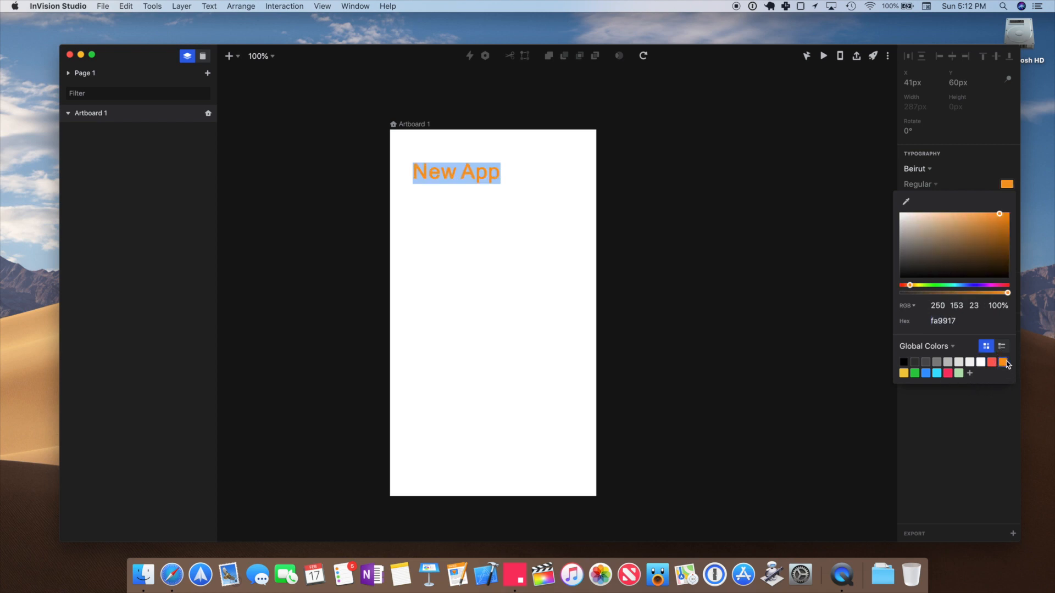
pyautogui.click(980, 419)
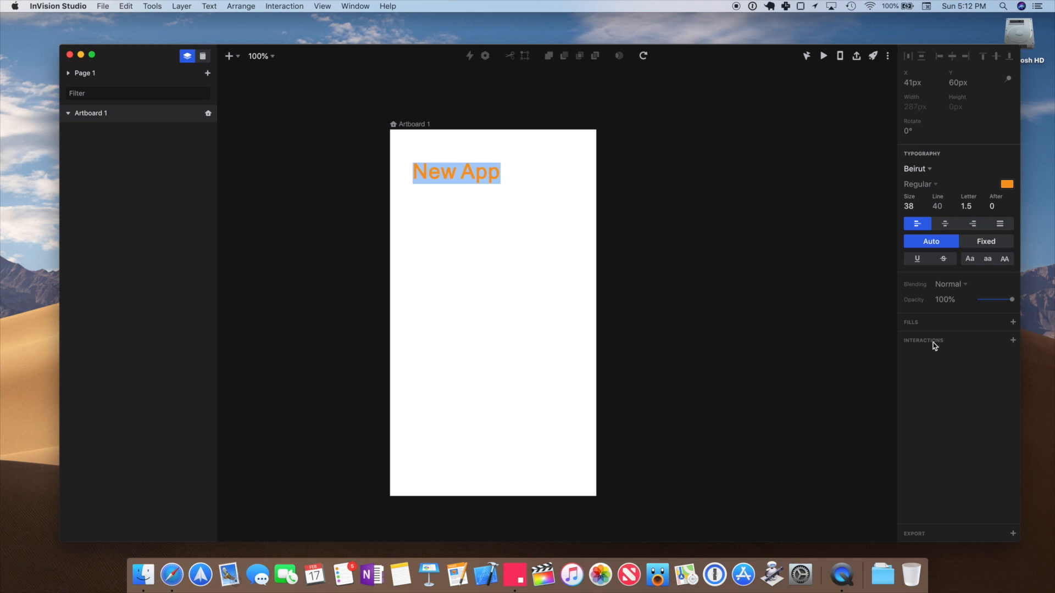
pyautogui.press('Escape')
# Draw a rectangle about 183 by 216 px below the title and centre it horizontally at about Y 162 px
pyautogui.click(229, 55)
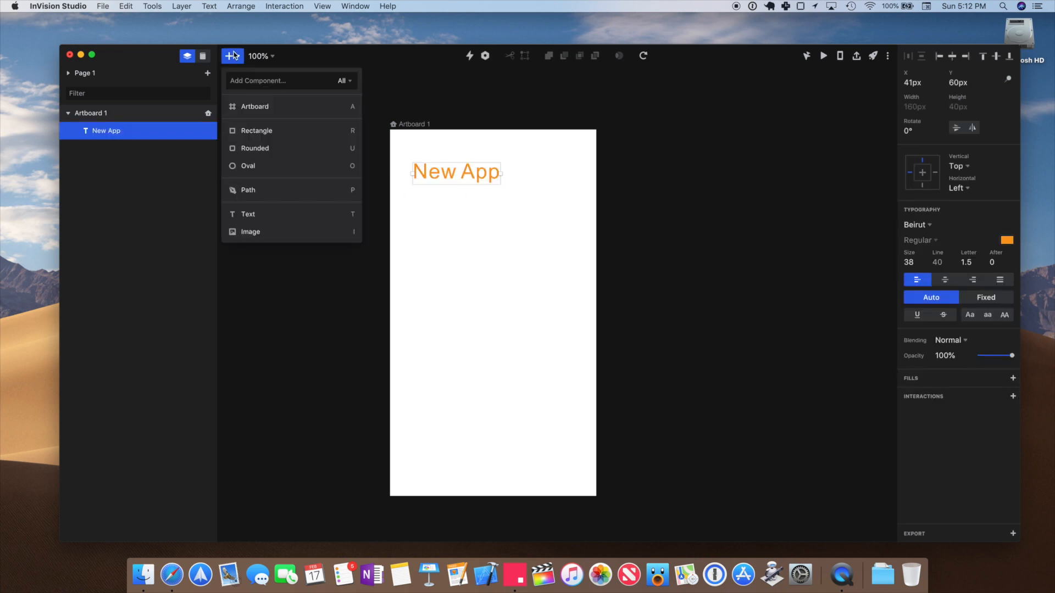
pyautogui.click(256, 134)
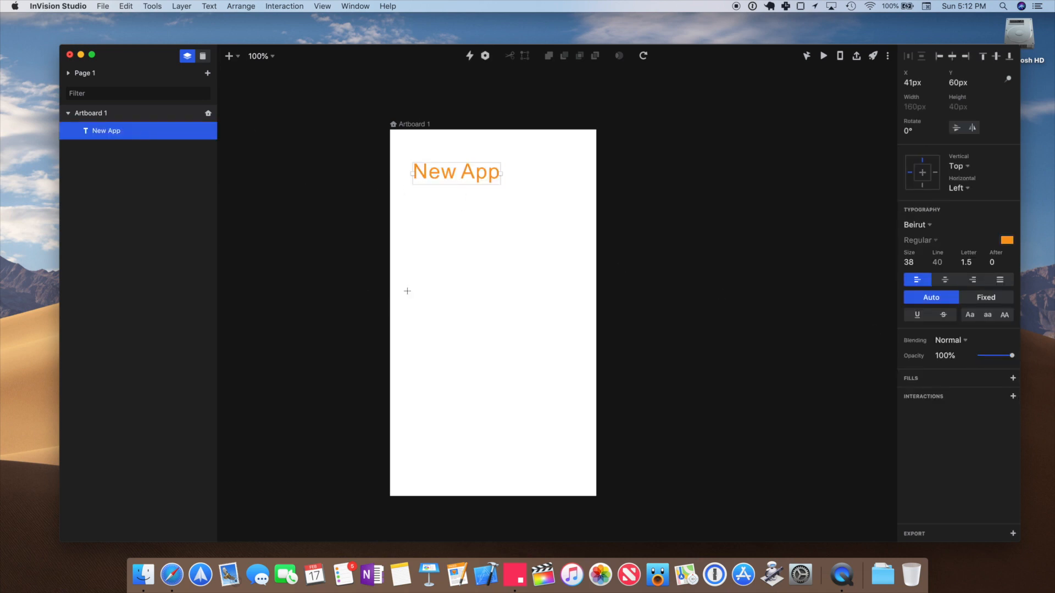
pyautogui.moveTo(440, 222); pyautogui.dragTo(543, 355)
pyautogui.moveTo(483, 309); pyautogui.dragTo(479, 291)
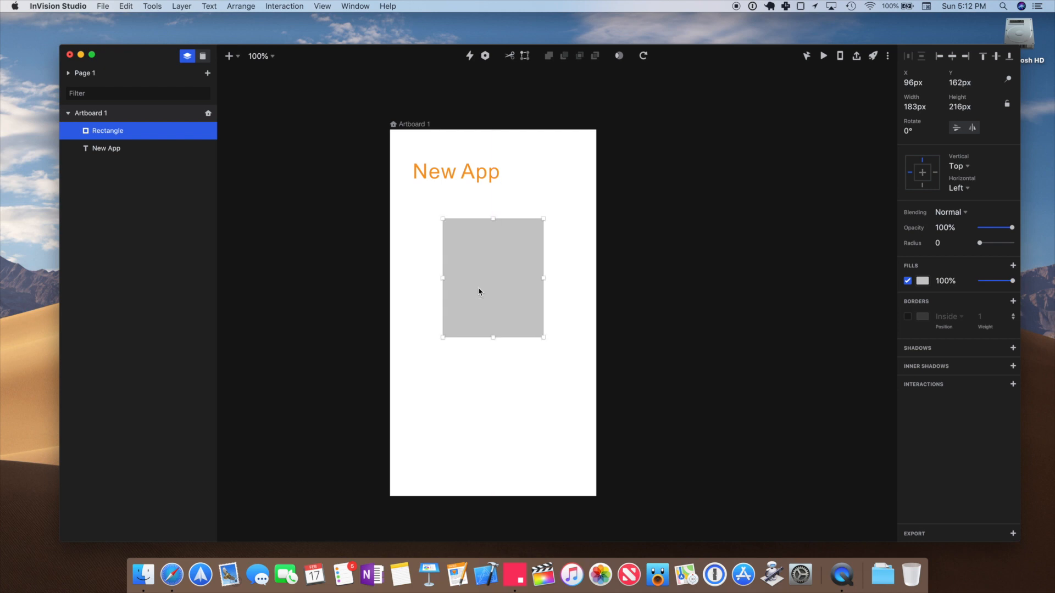
# Fill the rectangle below the title with the red global colour (ff5f58)
pyautogui.click(923, 281)
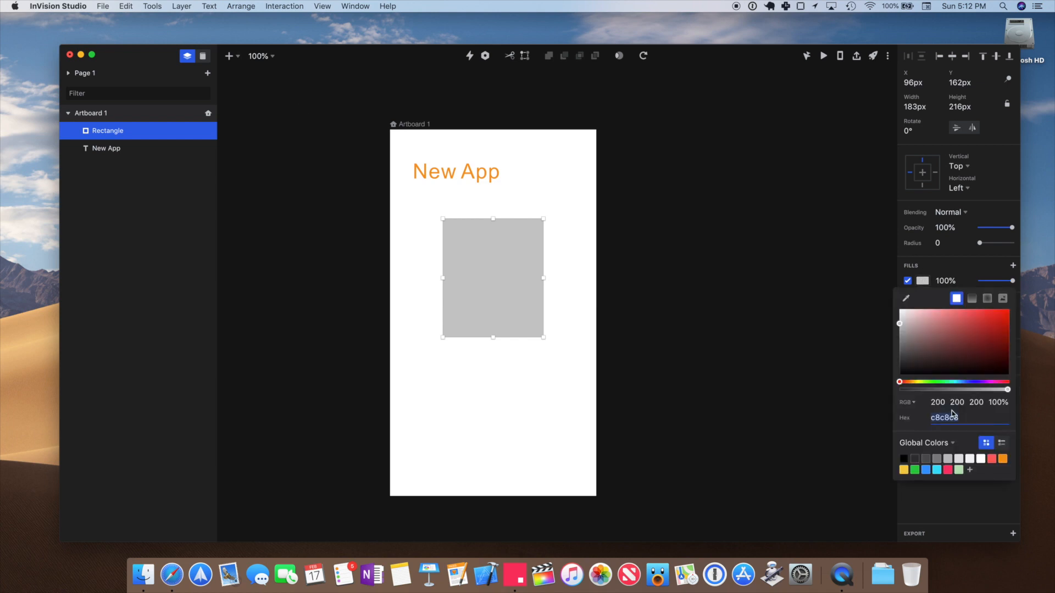
pyautogui.click(991, 459)
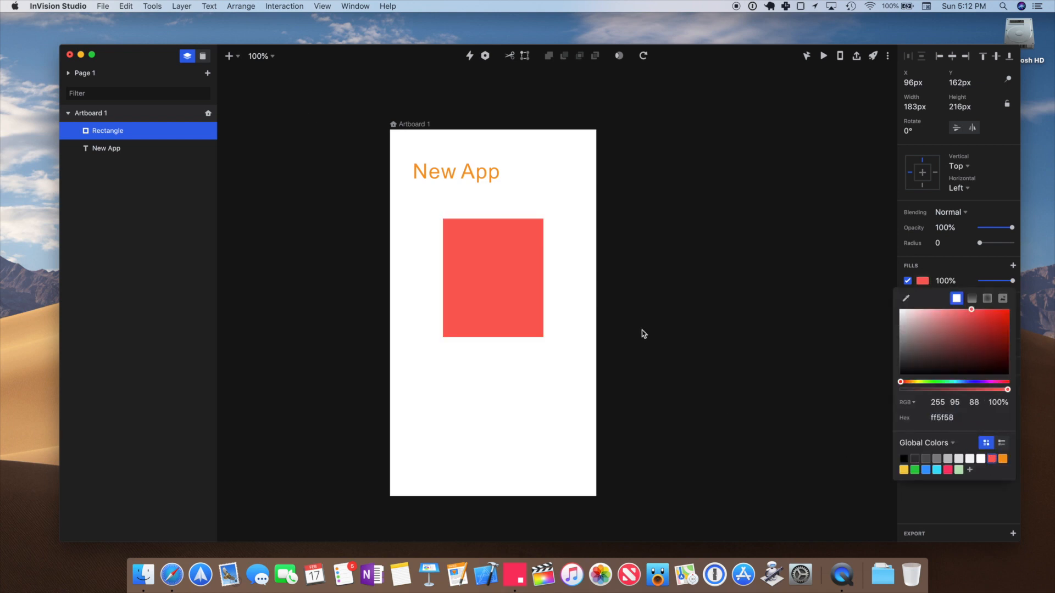
pyautogui.click(639, 311)
# Draw a rounded rectangle about 261 by 65 px near the artboard's bottom edge and fill it orange (fa9917)
pyautogui.click(233, 59)
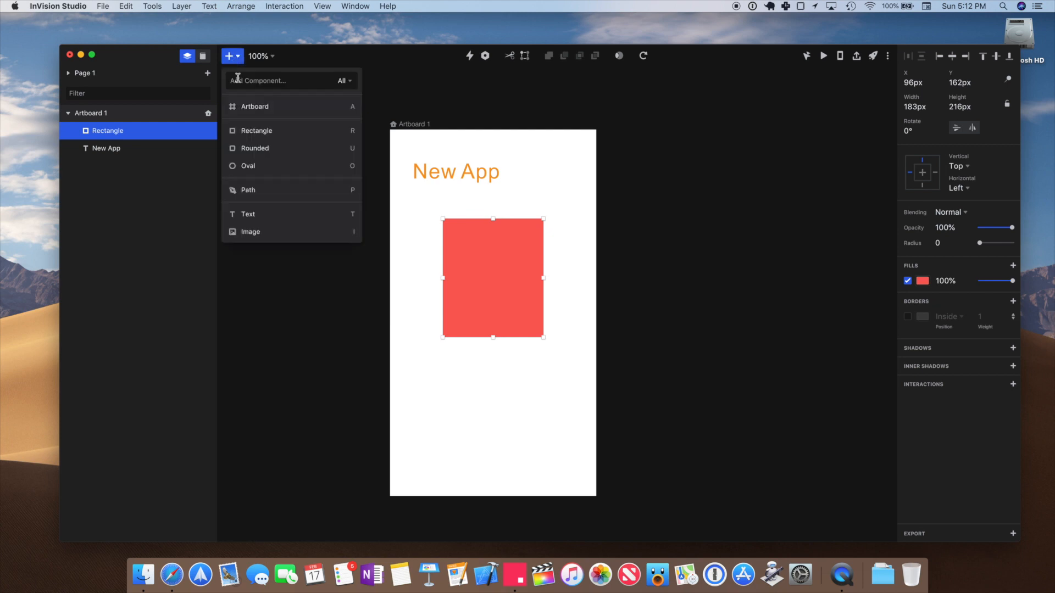
pyautogui.press('o')
pyautogui.moveTo(422, 445)
pyautogui.mouseDown()
pyautogui.moveTo(565, 481)
pyautogui.moveTo(509, 474)
pyautogui.mouseUp()
pyautogui.click(922, 281)
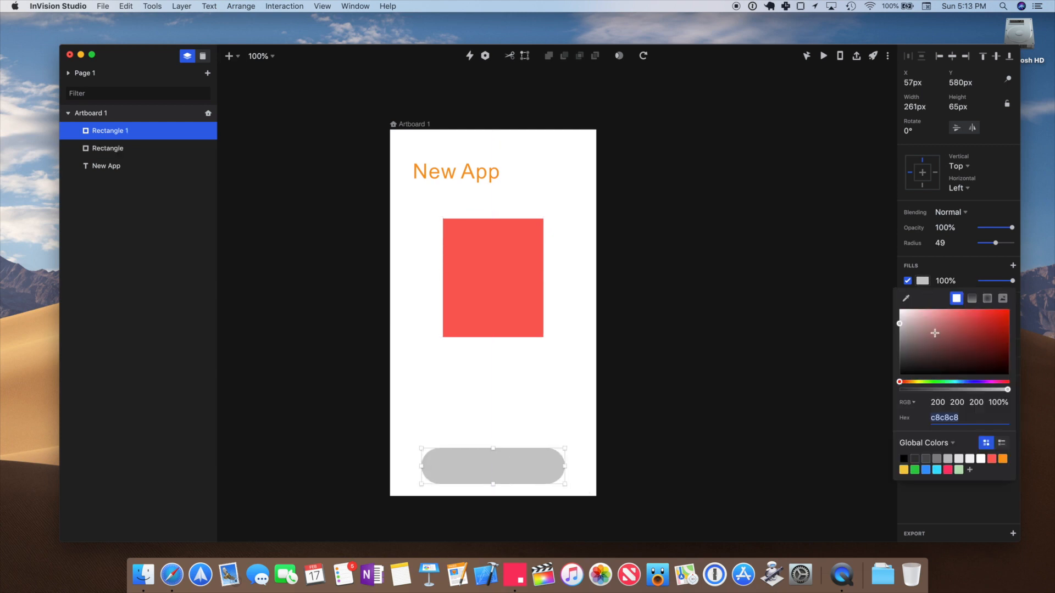
pyautogui.click(1003, 461)
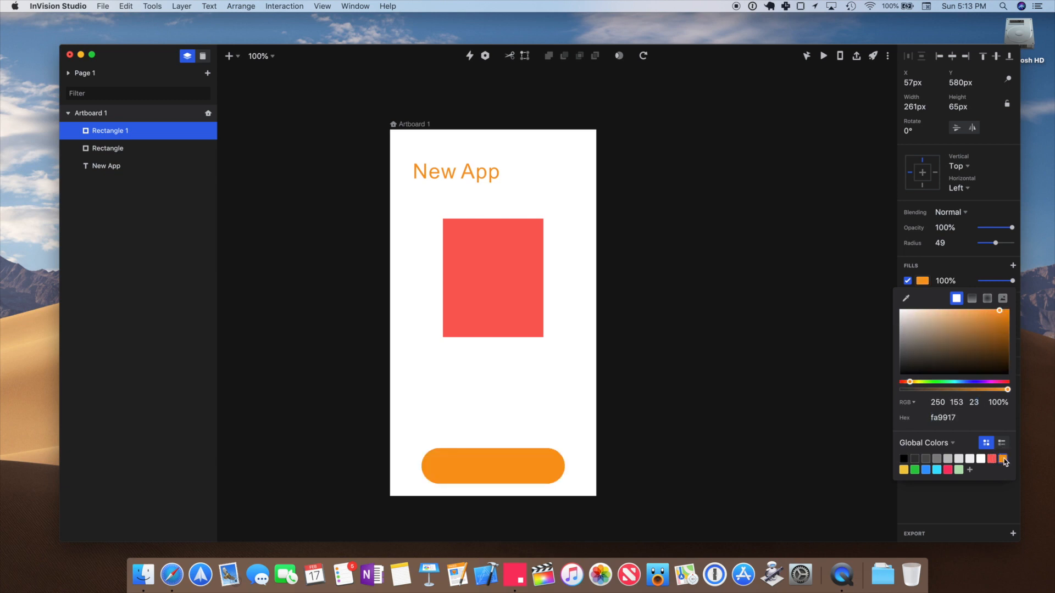
# Add a white text label reading "Next", centred on the orange rounded button
pyautogui.click(229, 56)
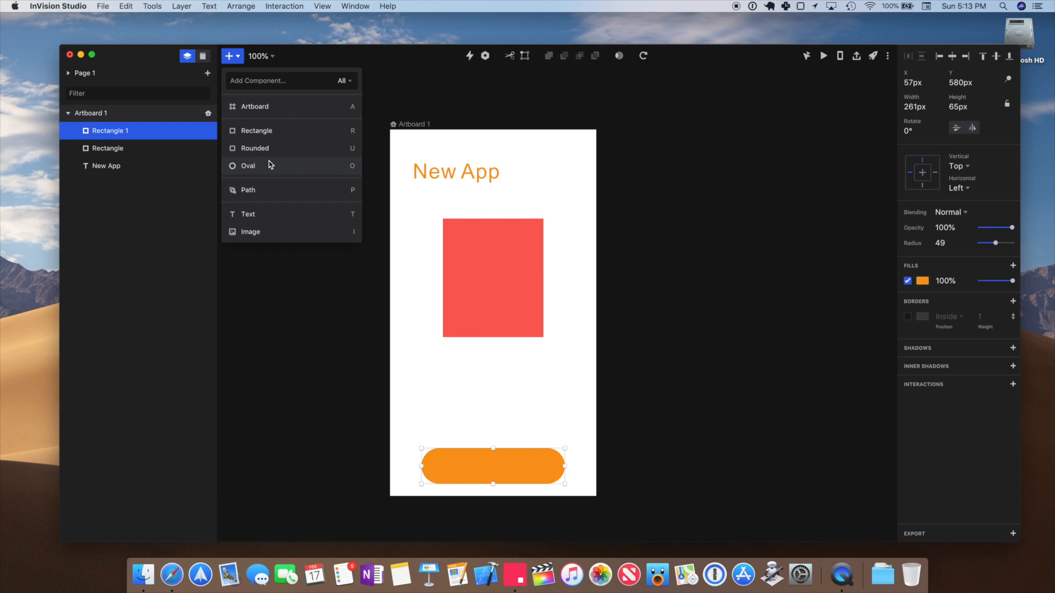
pyautogui.click(274, 221)
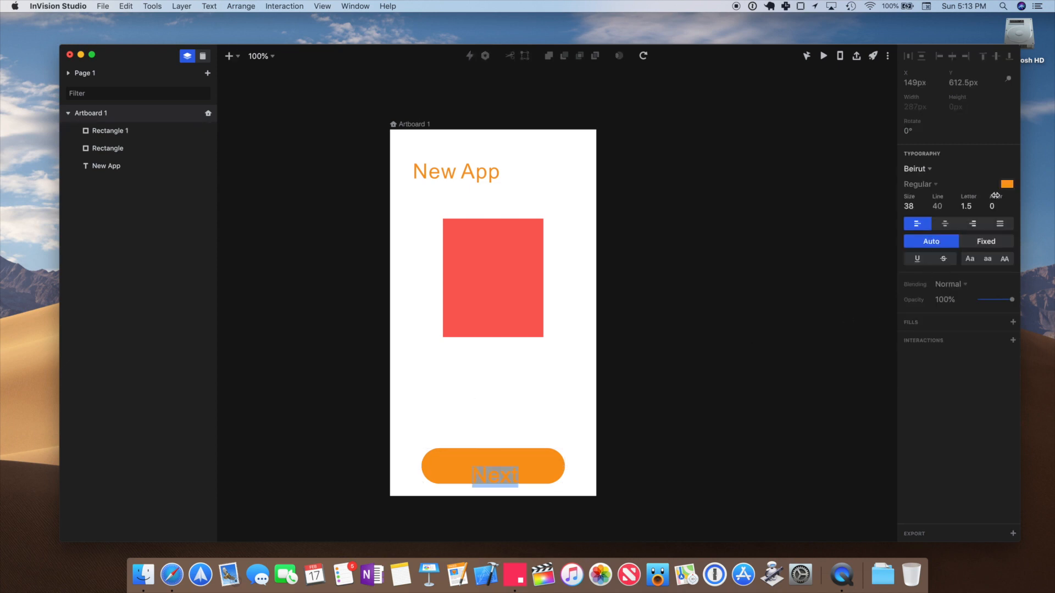
pyautogui.click(1007, 184)
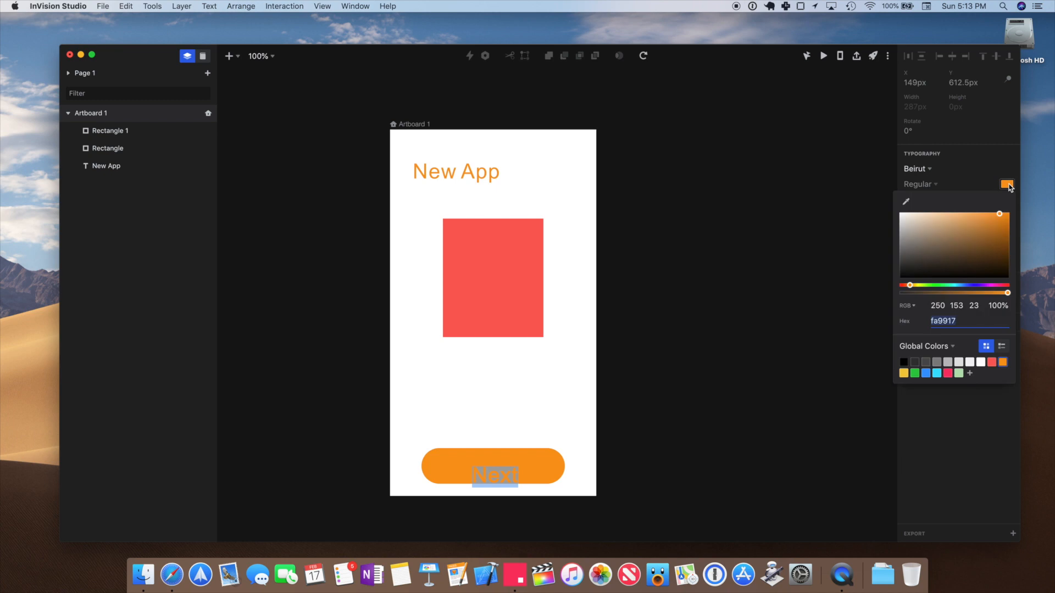
pyautogui.click(980, 362)
pyautogui.click(411, 239)
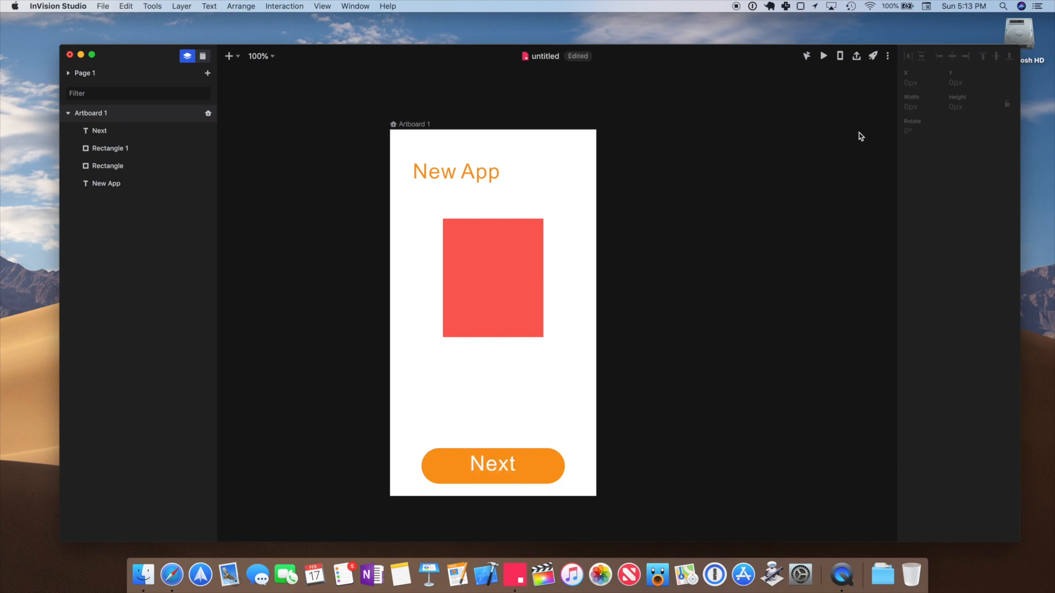
# Change the artboard's device size to iPhone XS Max and check how the existing layers sit on it
pyautogui.click(416, 125)
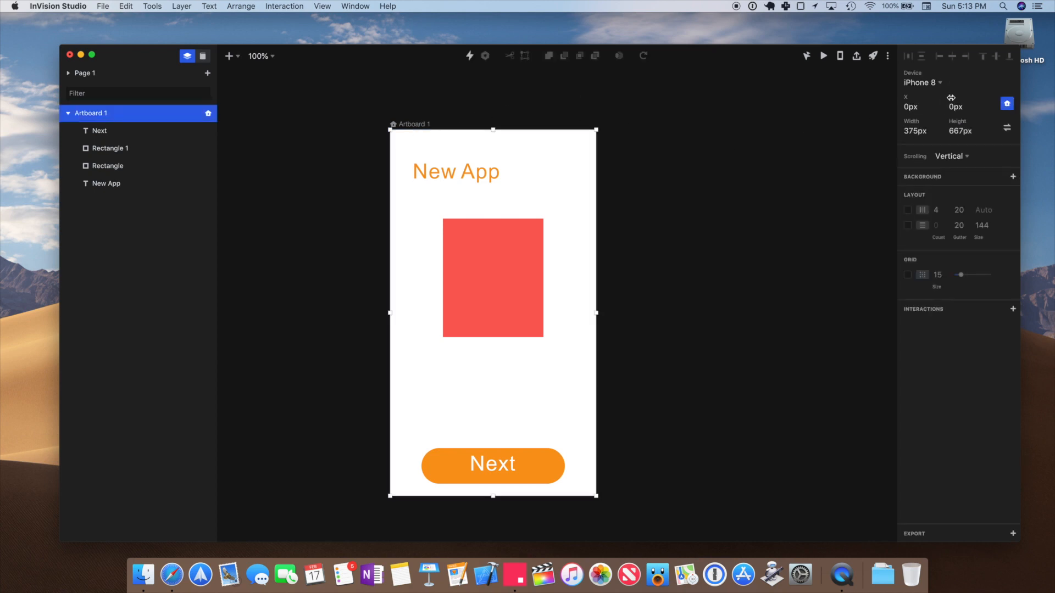
pyautogui.click(932, 86)
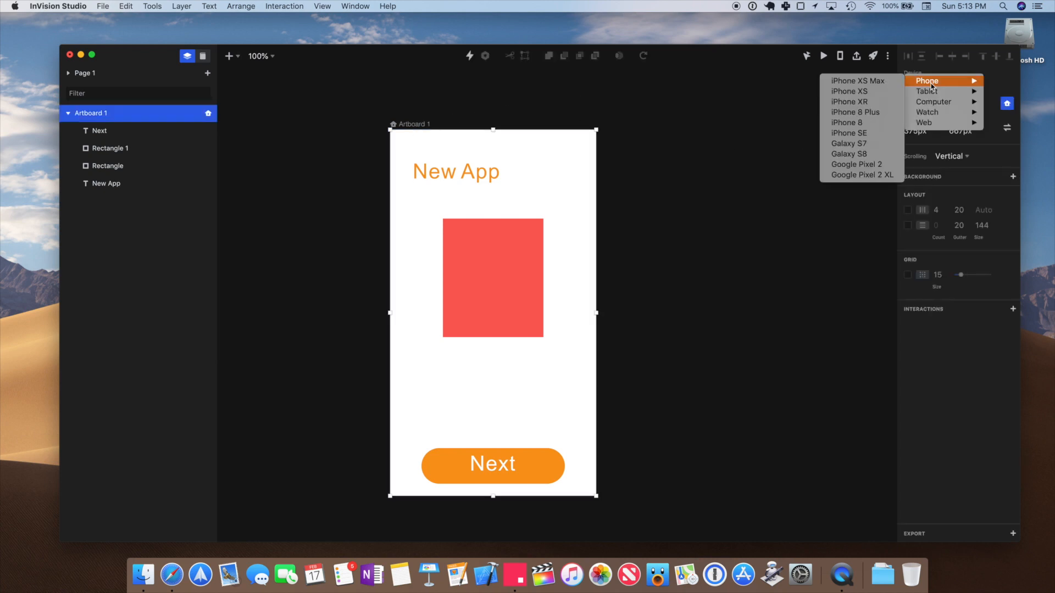
pyautogui.click(881, 85)
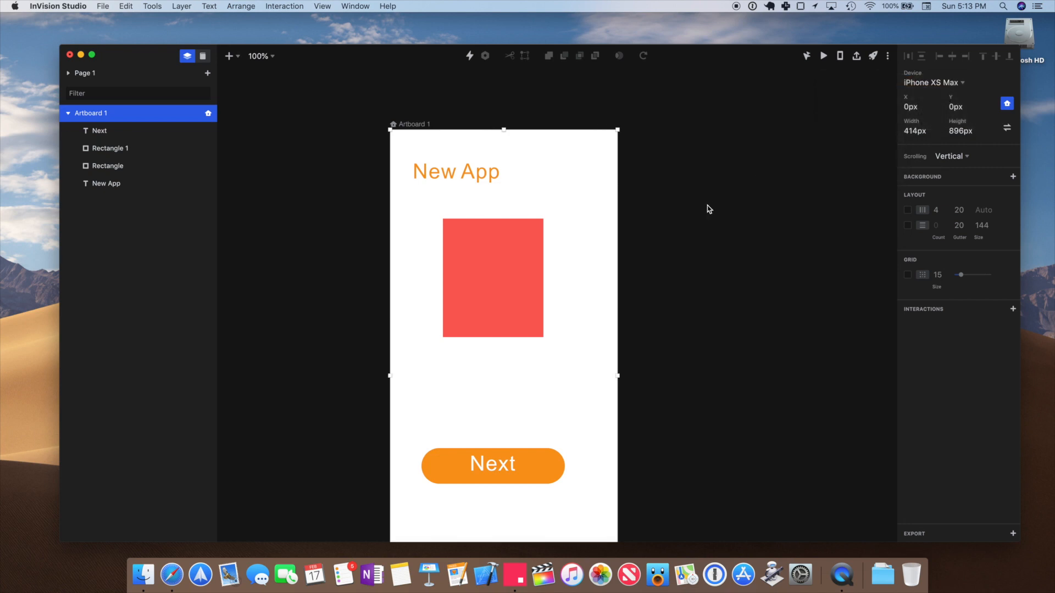
pyautogui.scroll(-6, 709, 209)
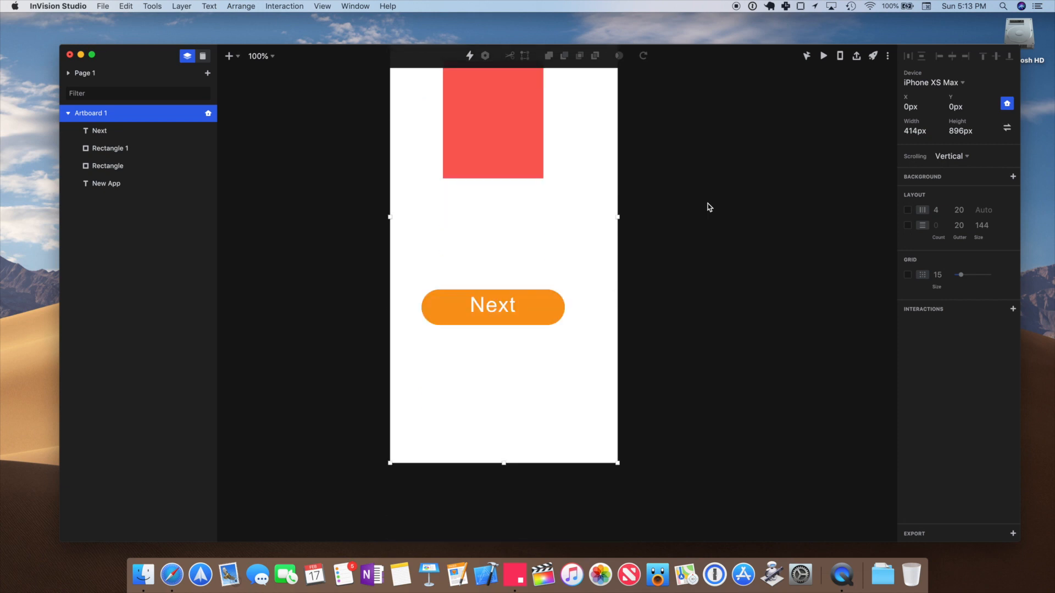
pyautogui.scroll(6, 707, 206)
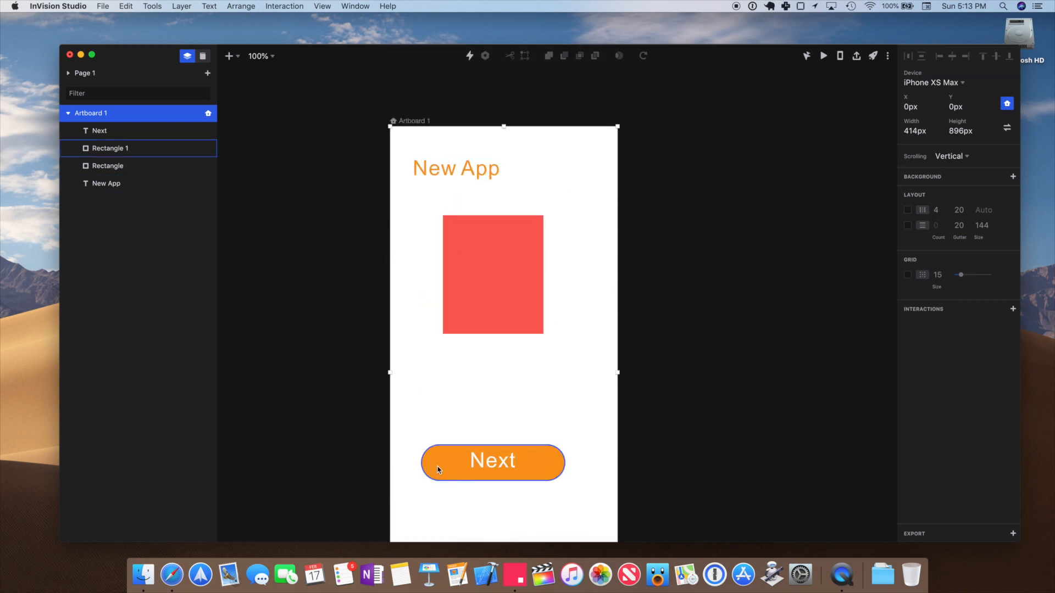
# Change the artboard's device size back to iPhone 8
pyautogui.scroll(-9, 438, 469)
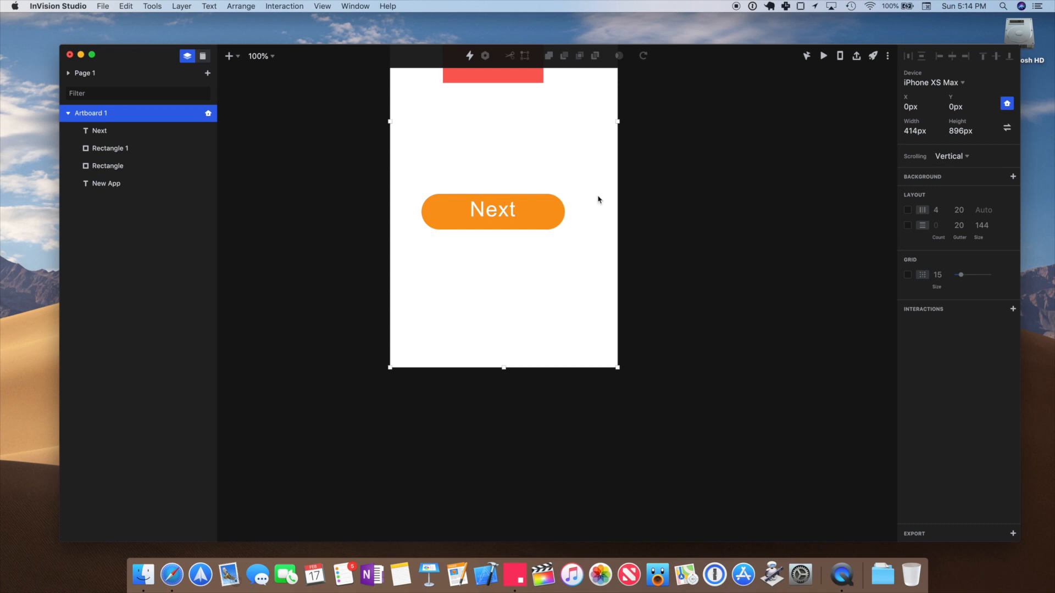
pyautogui.click(949, 85)
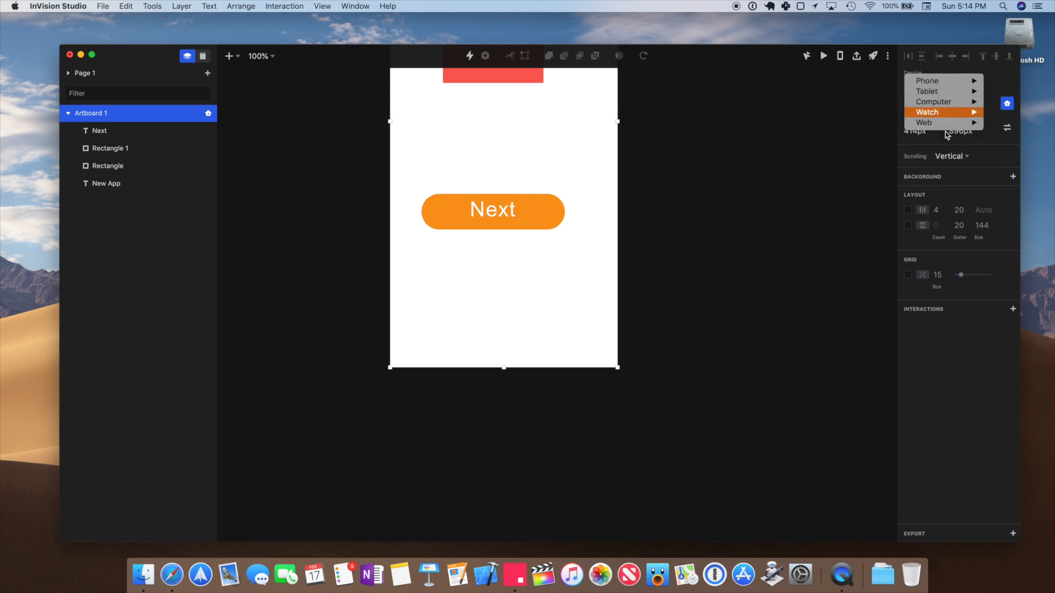
pyautogui.moveTo(938, 84)
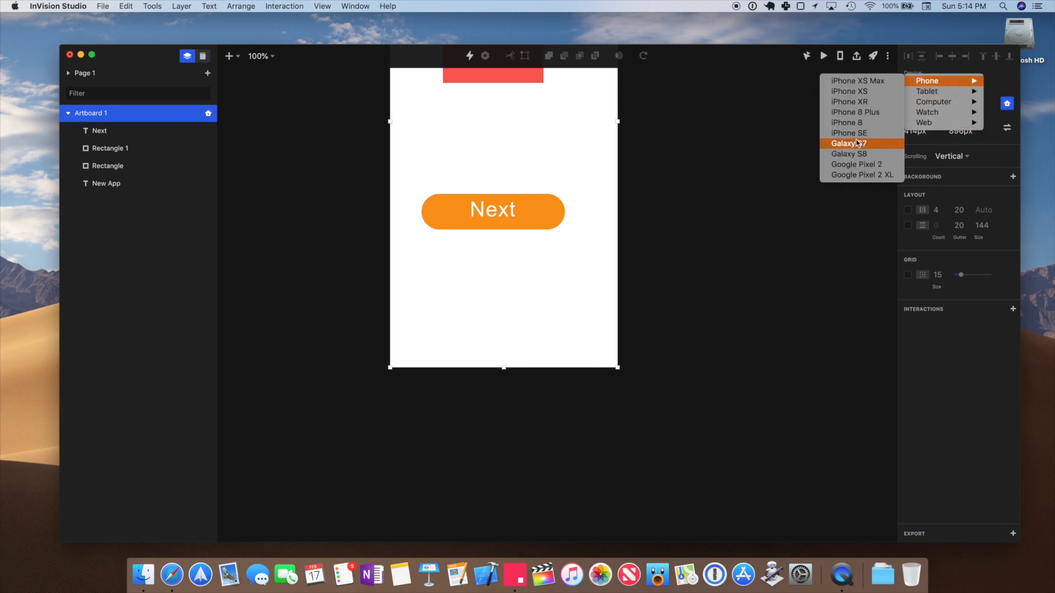
pyautogui.click(854, 123)
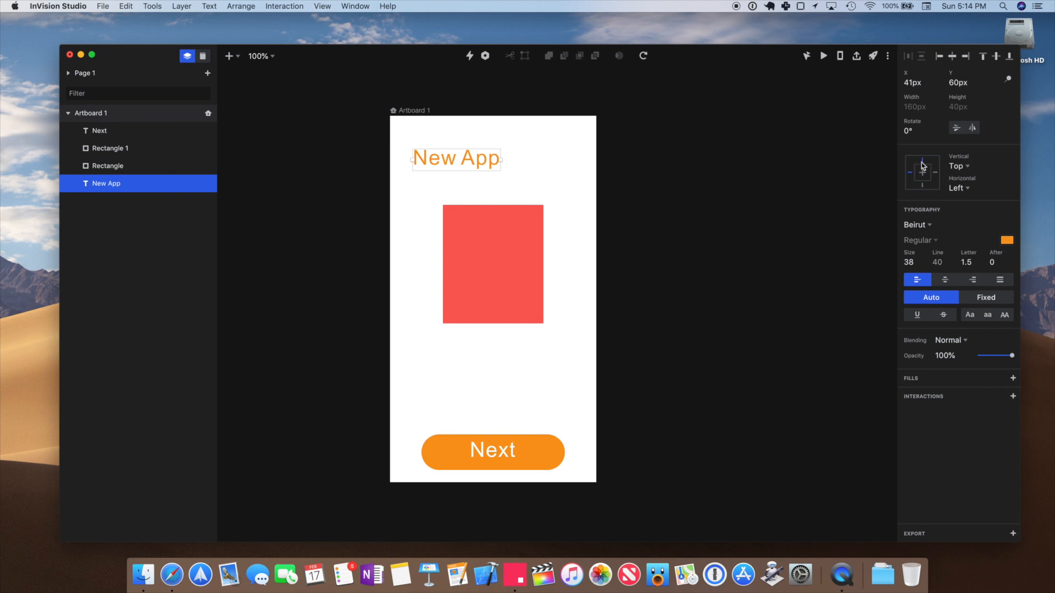
# Pin the red rectangle to the artboard's centre both vertically and horizontally
pyautogui.click(508, 266)
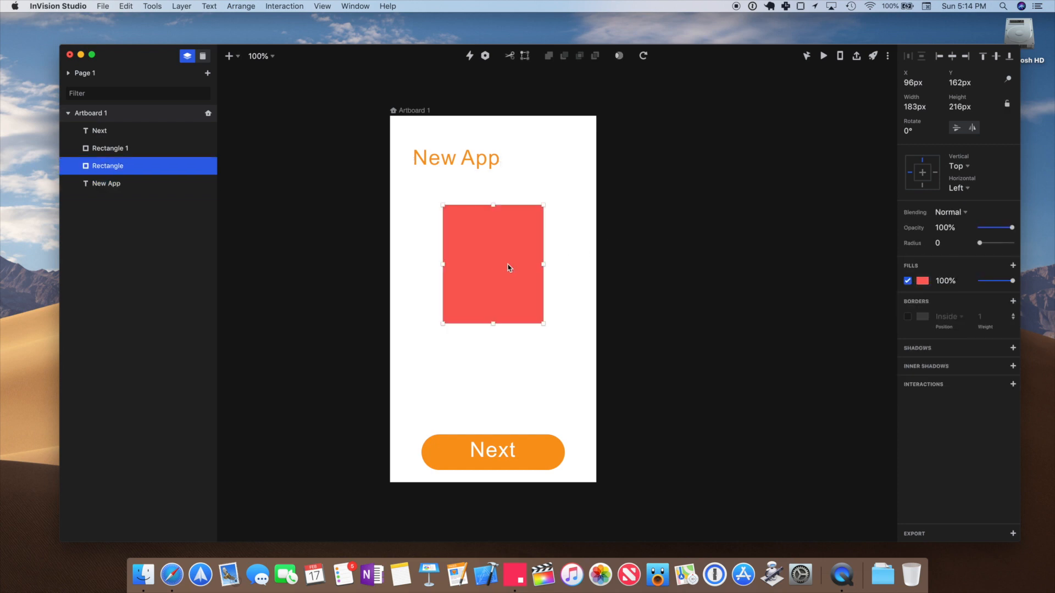
pyautogui.click(922, 174)
pyautogui.click(922, 173)
# Group the orange rounded button with its "Next" text label
pyautogui.click(434, 447)
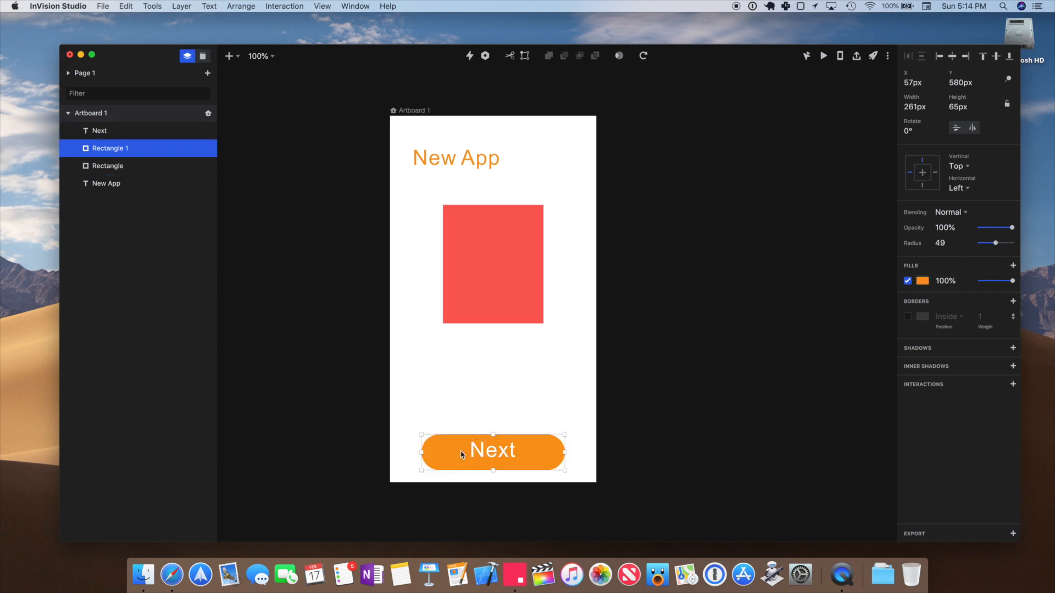
pyautogui.keyDown('shift'); pyautogui.click(115, 136); pyautogui.keyUp('shift')
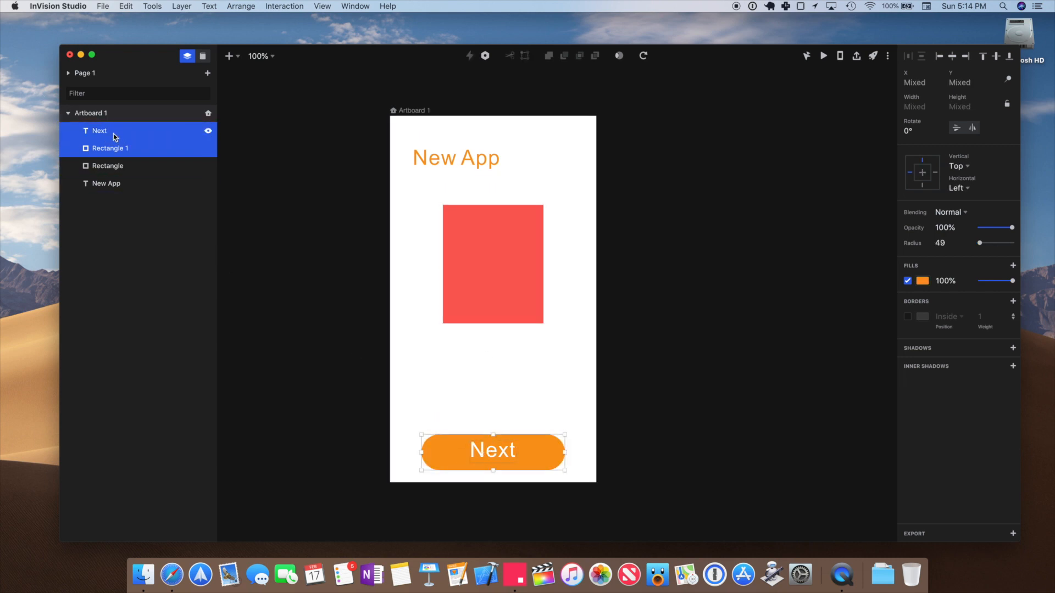
pyautogui.rightClick(115, 136)
pyautogui.press('Escape')
pyautogui.press('super+g')
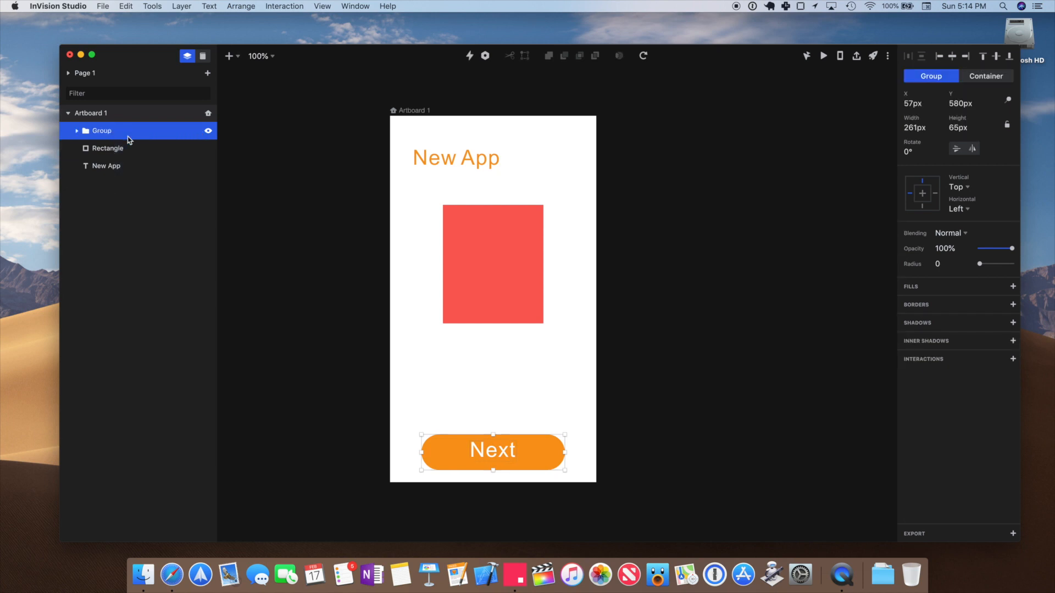
# Pin the Next button group vertically to Bottom and horizontally to Left & Right
pyautogui.click(922, 207)
pyautogui.click(934, 193)
pyautogui.click(922, 181)
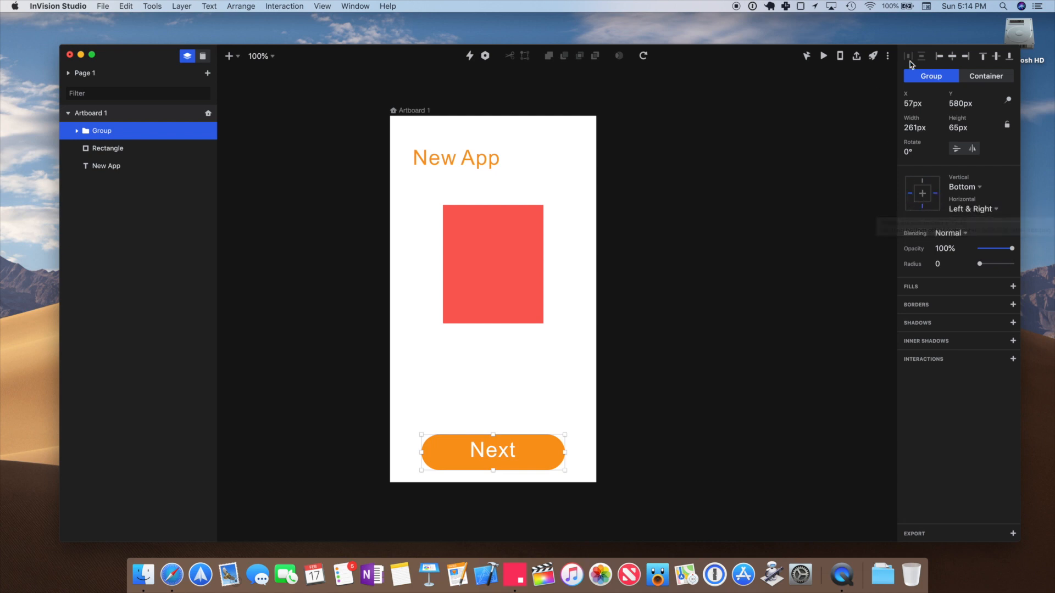
# Switch the artboard to the iPhone XS Max size and check how the pinned layers adapt
pyautogui.click(429, 110)
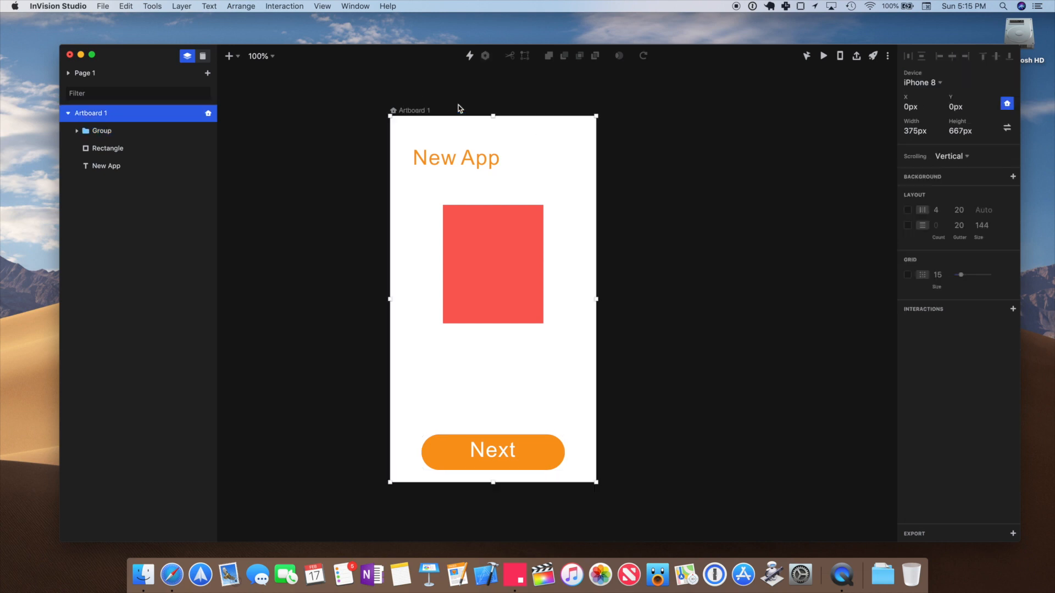
pyautogui.click(927, 84)
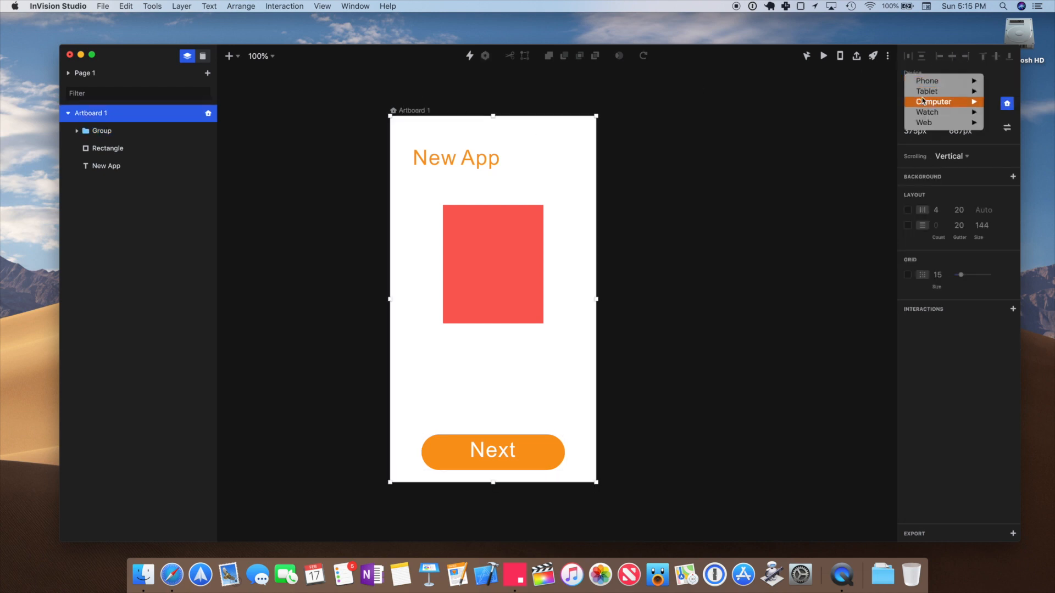
pyautogui.moveTo(927, 82)
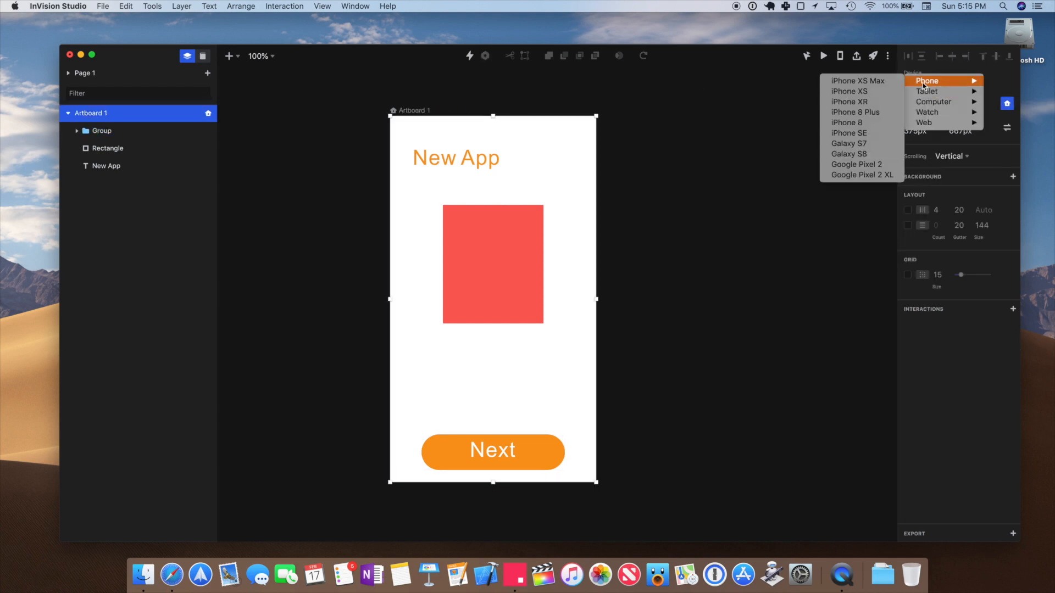
pyautogui.click(857, 82)
pyautogui.scroll(-5, 709, 269)
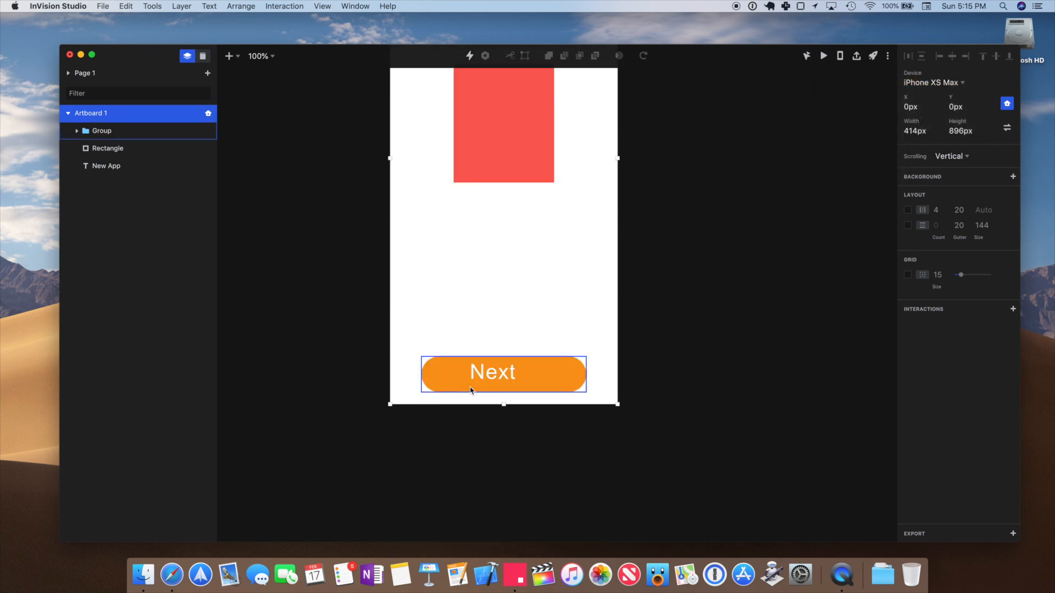
pyautogui.scroll(6, 572, 291)
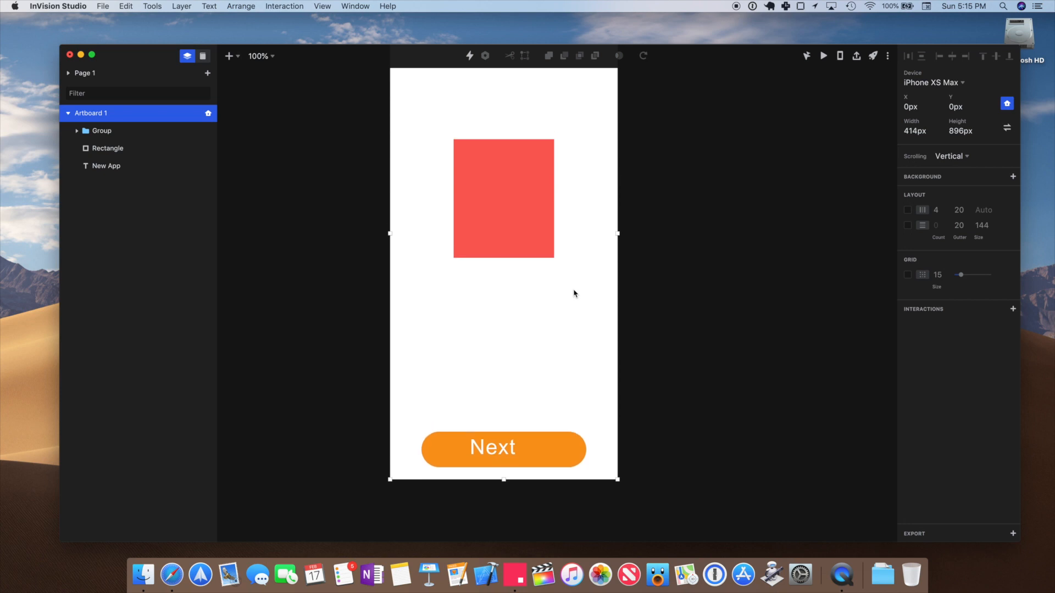
pyautogui.scroll(-1, 574, 293)
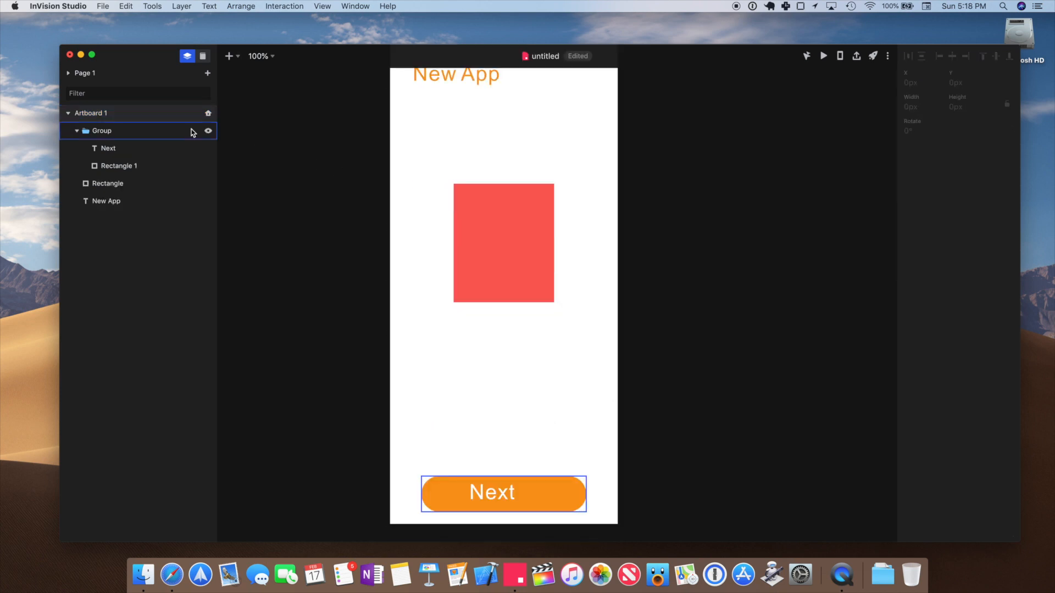
# Set the artboard's device size to iPhone 8 again and check the positions of the rectangle and the button group
pyautogui.click(153, 130)
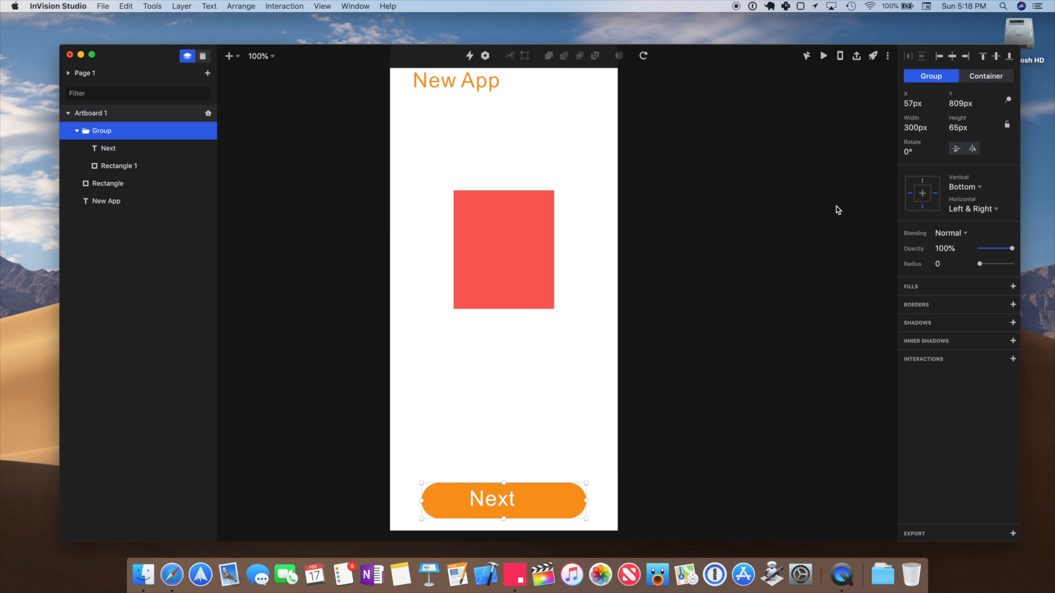
pyautogui.scroll(4, 835, 207)
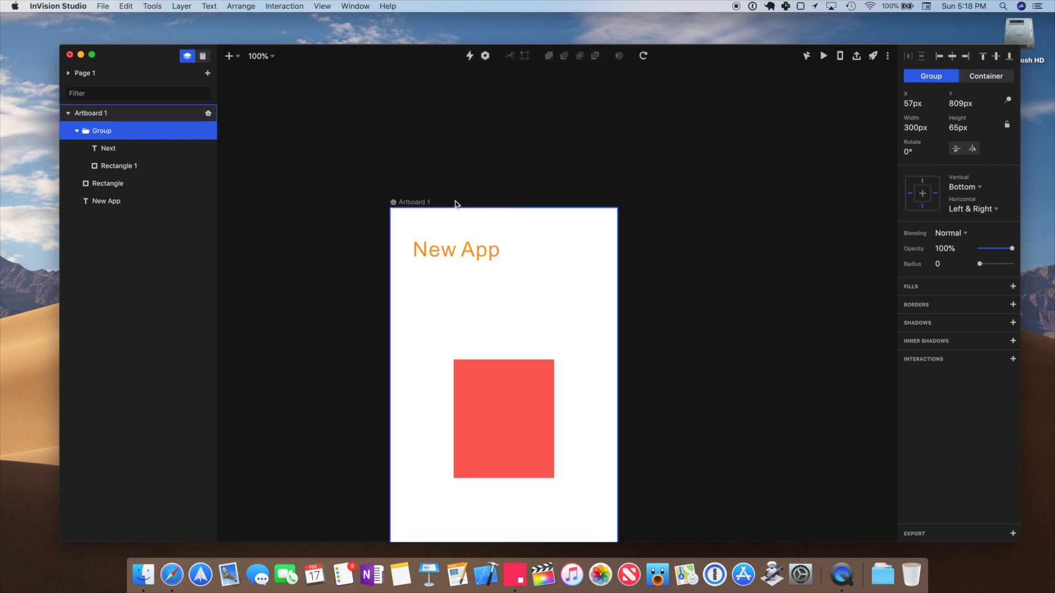
pyautogui.click(419, 202)
pyautogui.click(940, 83)
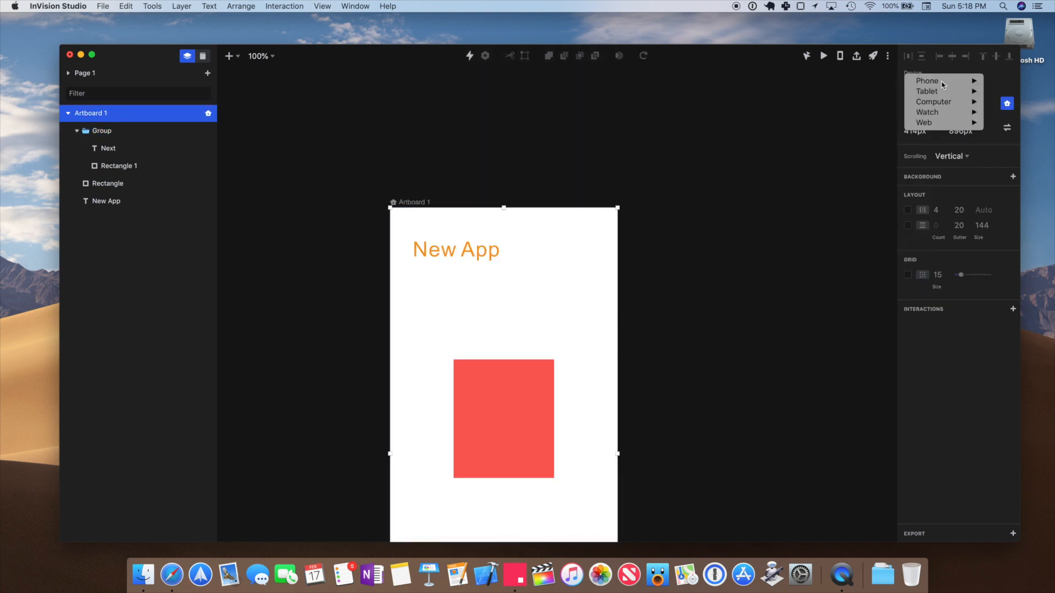
pyautogui.moveTo(940, 82)
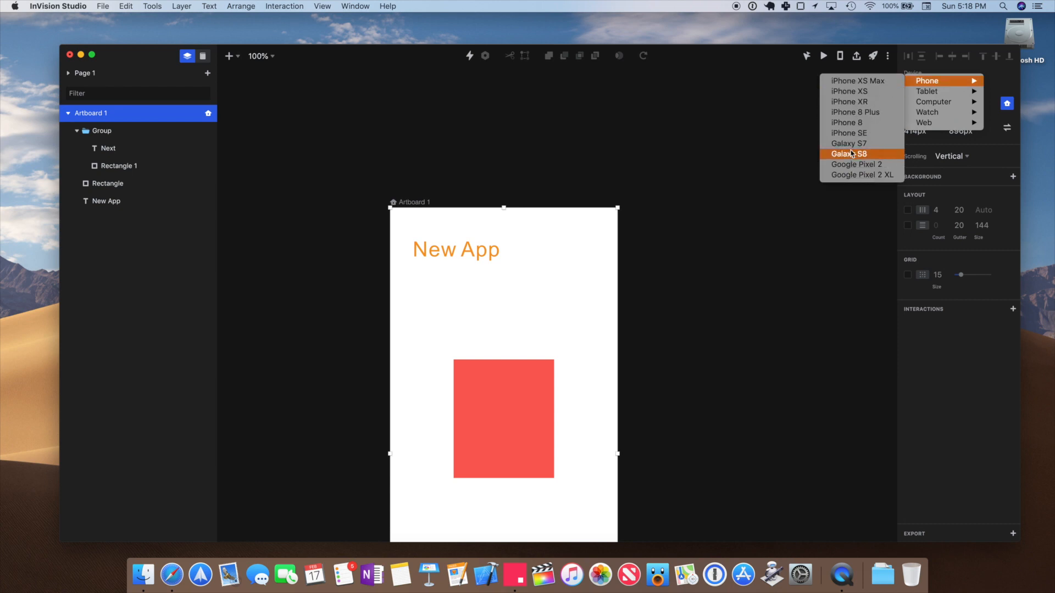
pyautogui.click(846, 123)
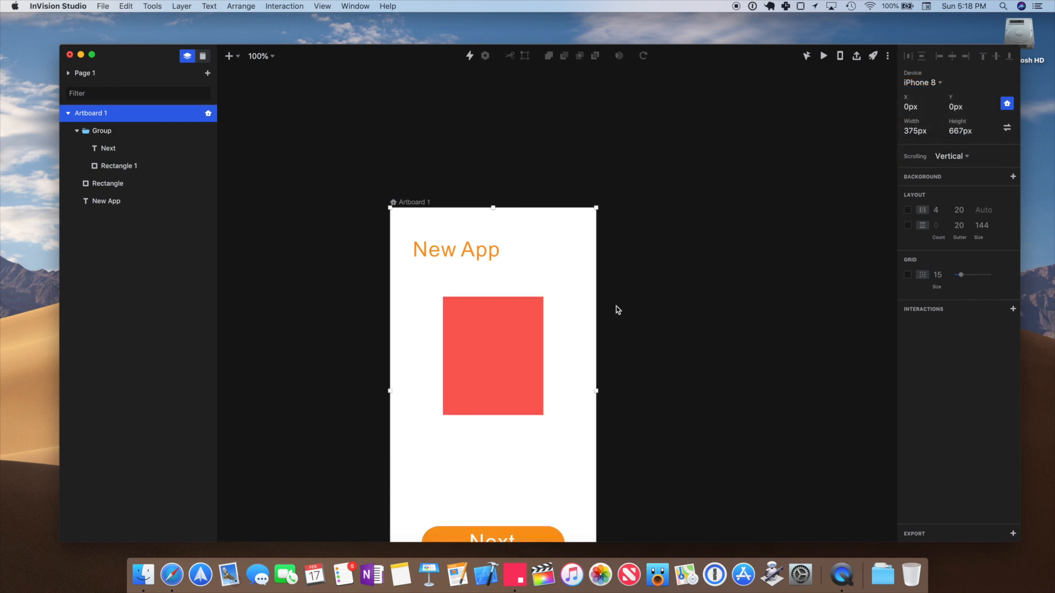
pyautogui.scroll(-5, 605, 311)
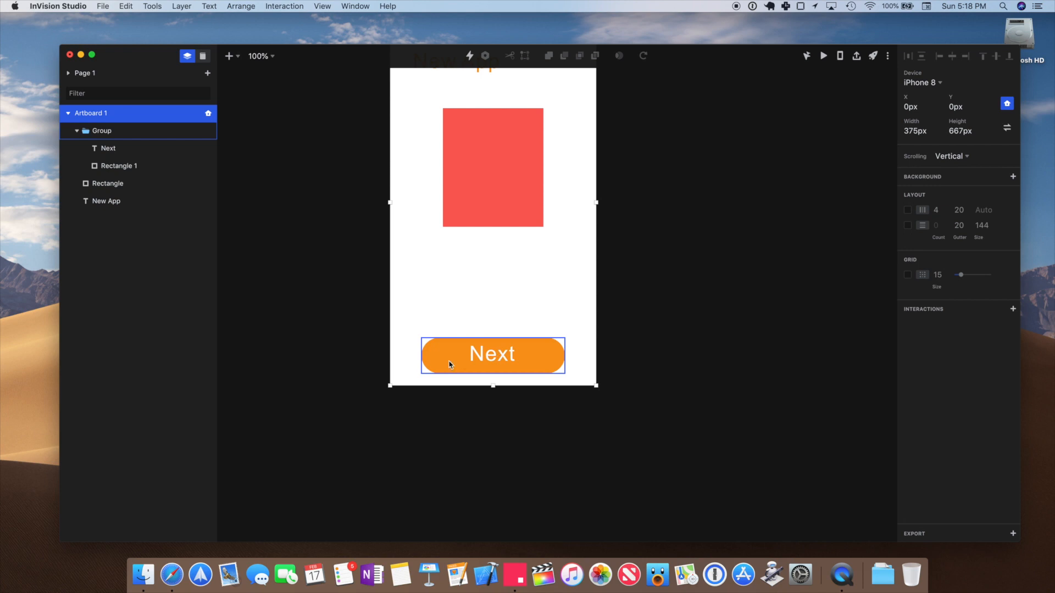
pyautogui.scroll(5, 448, 357)
pyautogui.scroll(-5, 447, 355)
pyautogui.scroll(3, 446, 355)
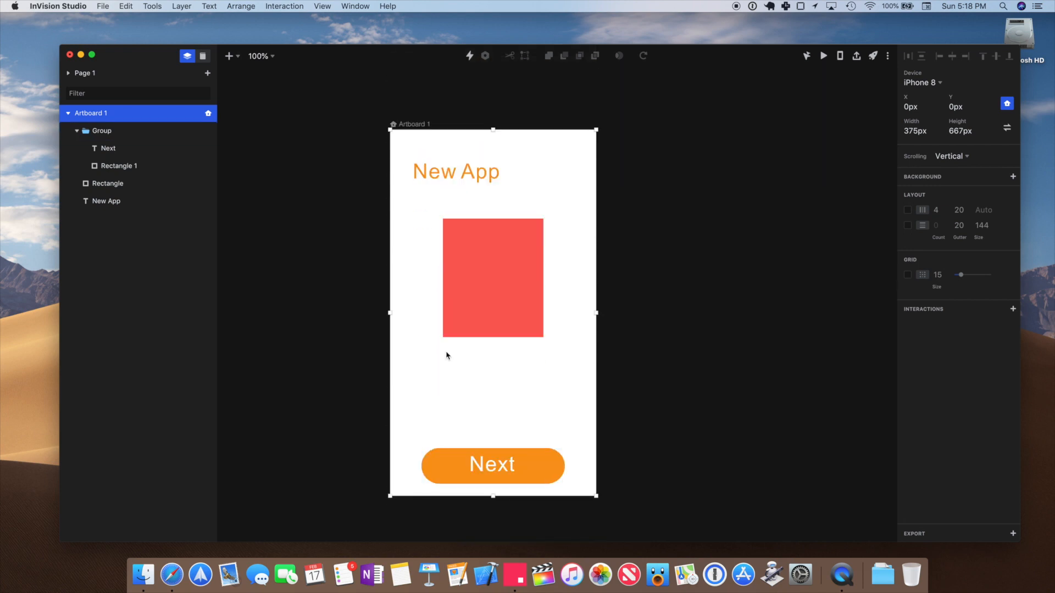
# Add a second artboard in iPhone 8 size and give it a grey background fill
pyautogui.click(230, 57)
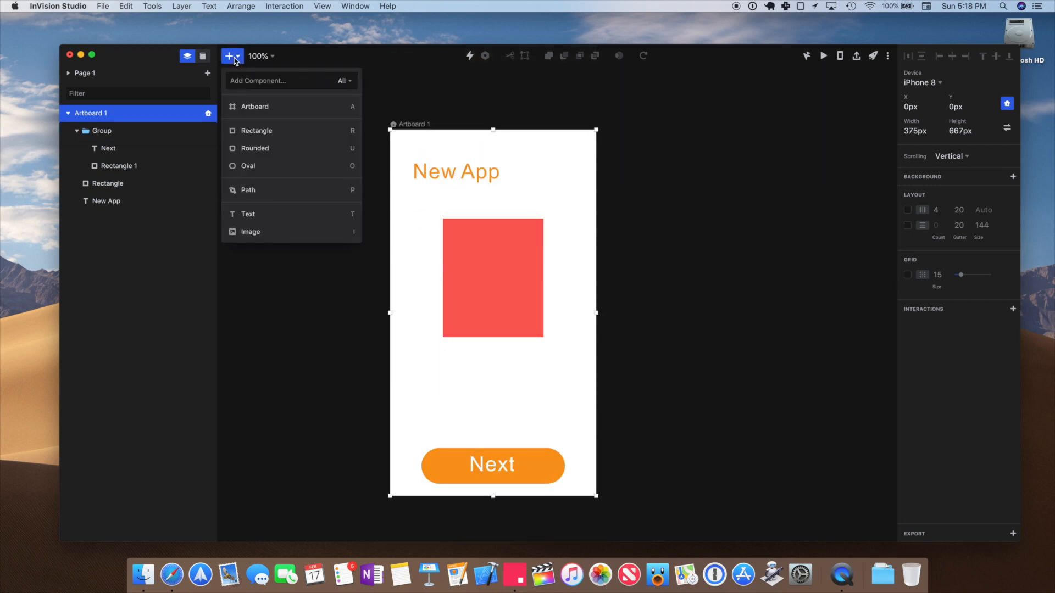
pyautogui.click(271, 111)
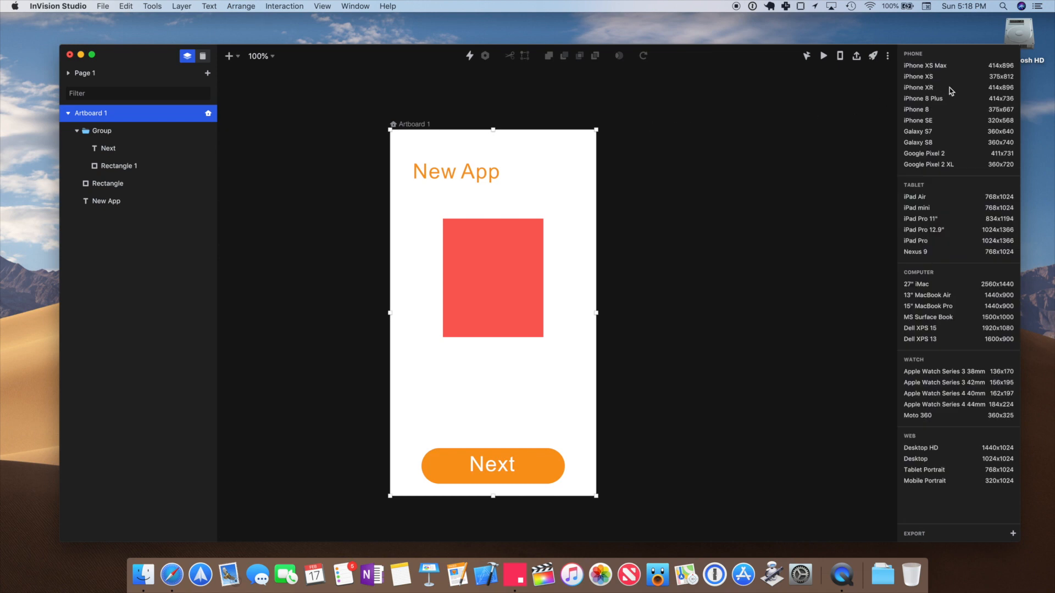
pyautogui.click(925, 108)
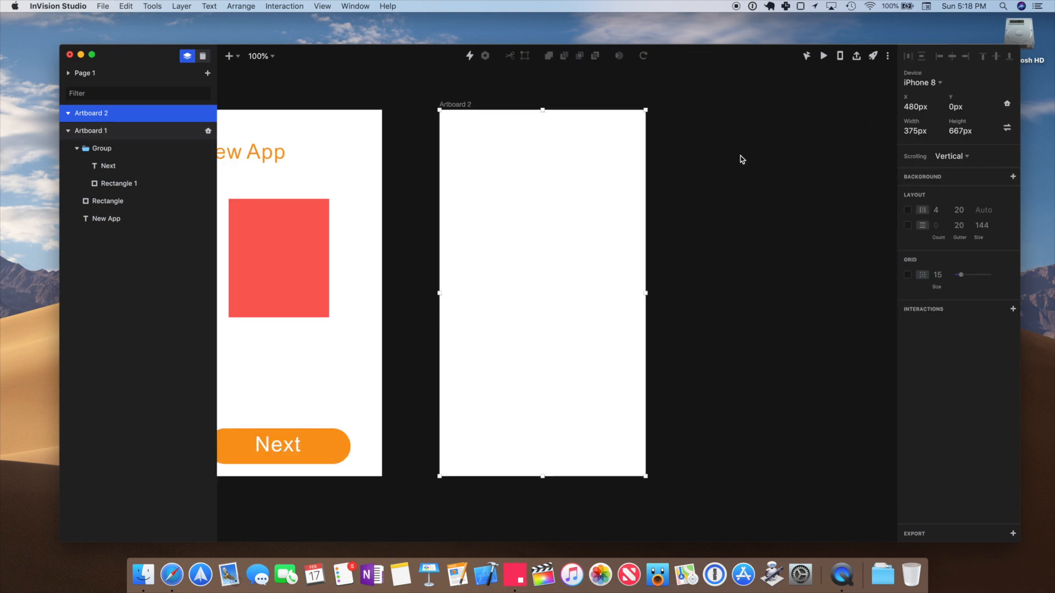
pyautogui.click(1013, 176)
pyautogui.click(712, 197)
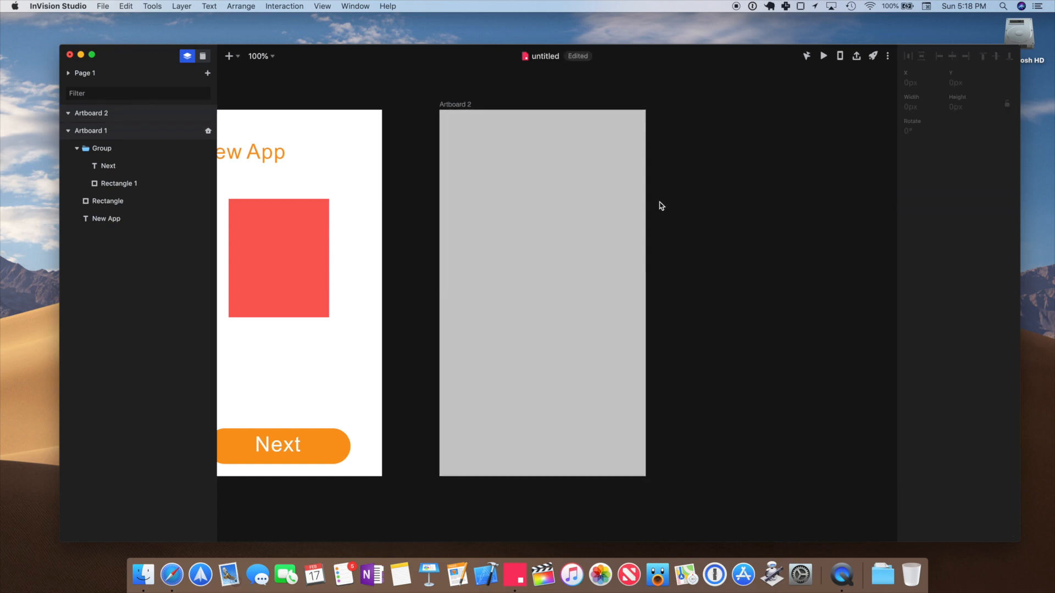
# Add an interaction to Artboard 1 and set its trigger to Tap
pyautogui.hscroll(-5, 642, 206)
pyautogui.click(425, 105)
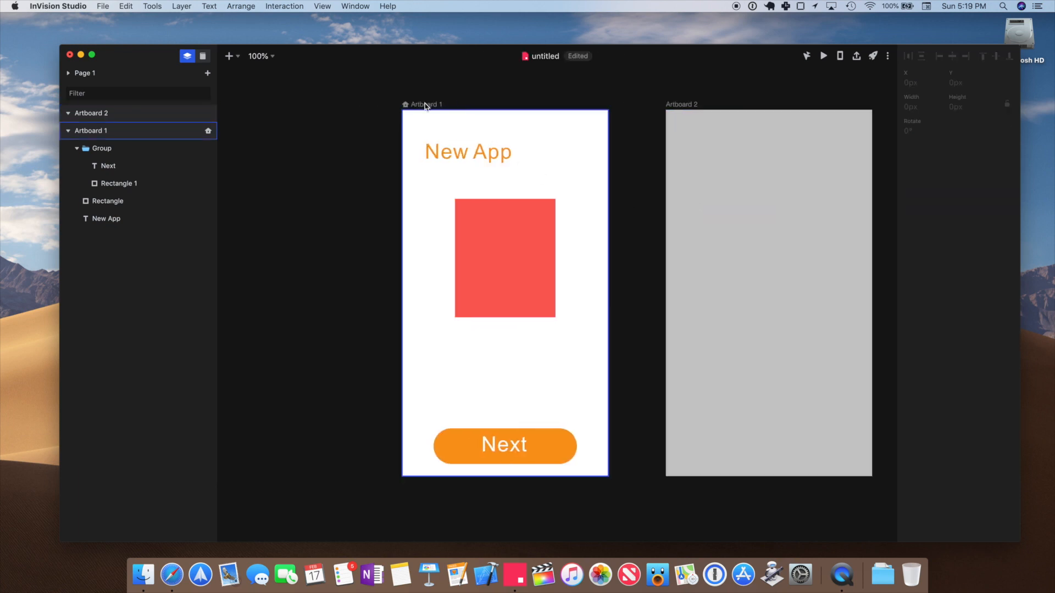
pyautogui.click(424, 106)
pyautogui.click(1012, 310)
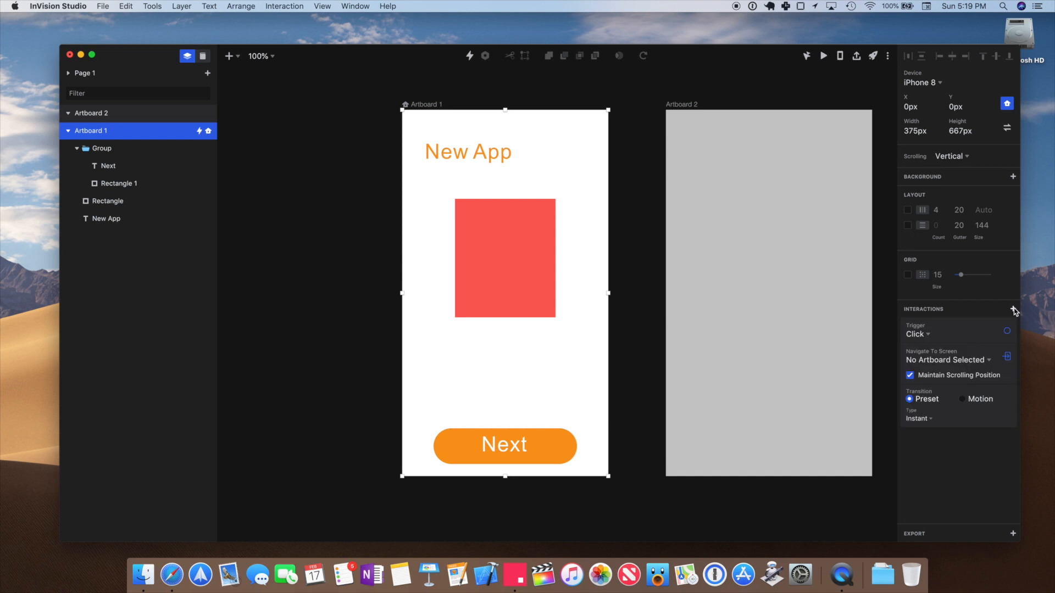
pyautogui.click(916, 334)
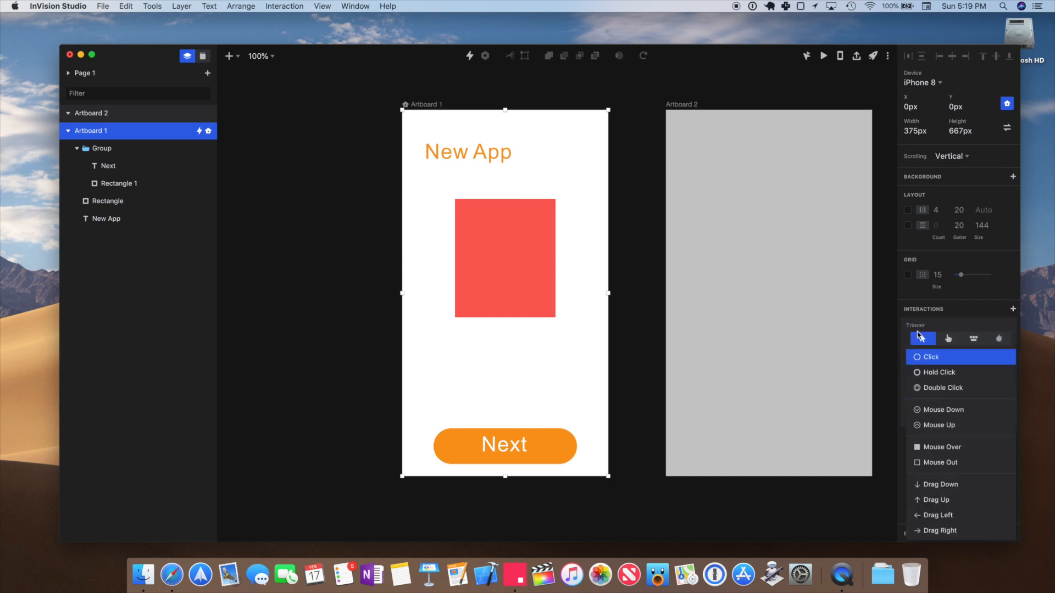
pyautogui.click(947, 339)
pyautogui.click(945, 362)
# Make the tap interaction navigate to Artboard 2 with the preset Slide left transition
pyautogui.click(944, 364)
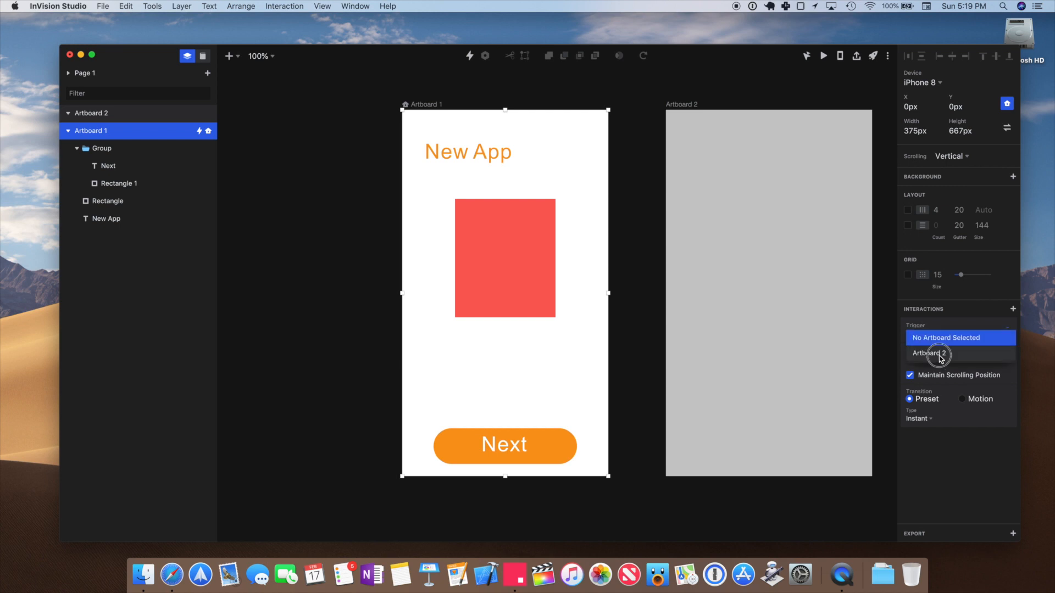
pyautogui.click(943, 356)
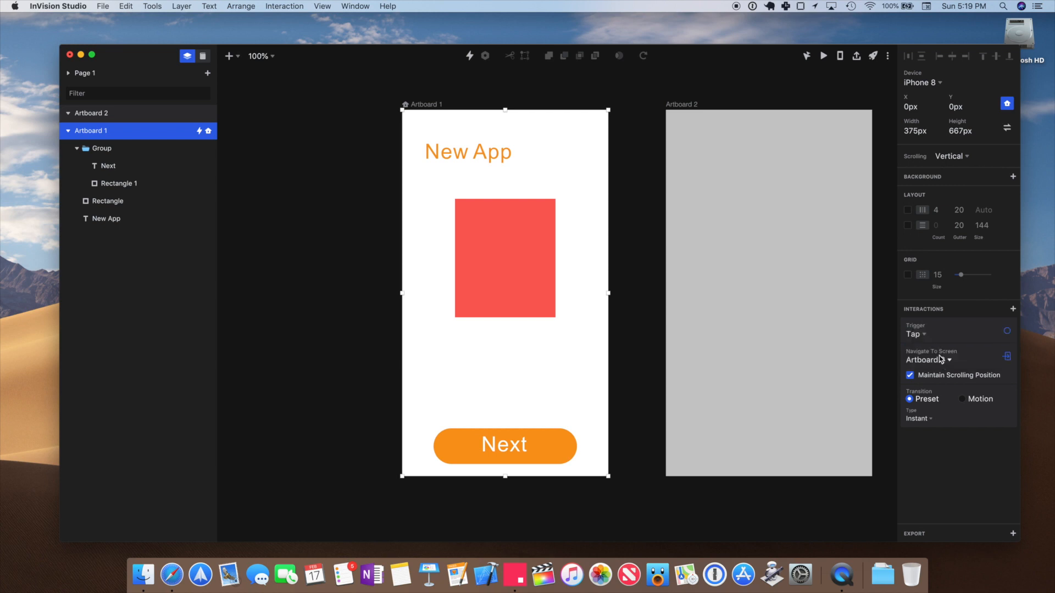
pyautogui.click(920, 419)
pyautogui.click(932, 300)
# Preview the prototype, tap through from the first screen to the second, and close the preview
pyautogui.click(823, 58)
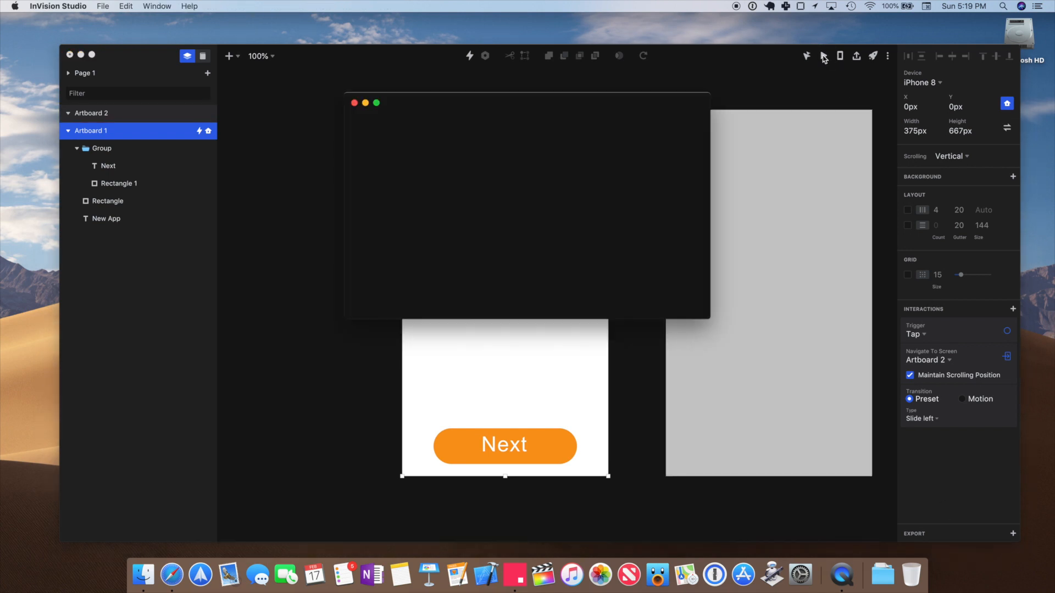
pyautogui.click(414, 451)
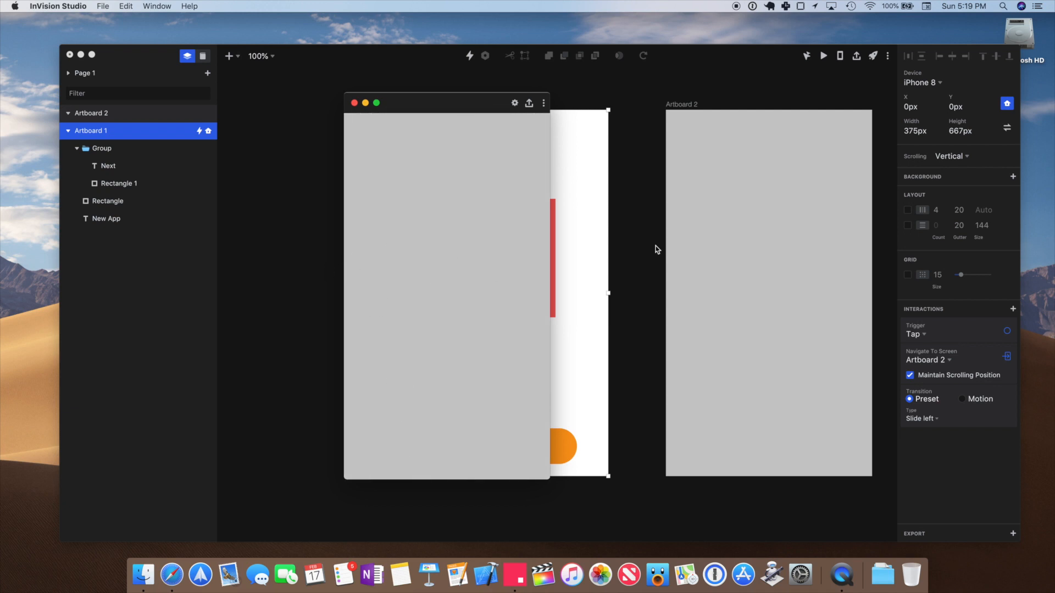
pyautogui.click(355, 103)
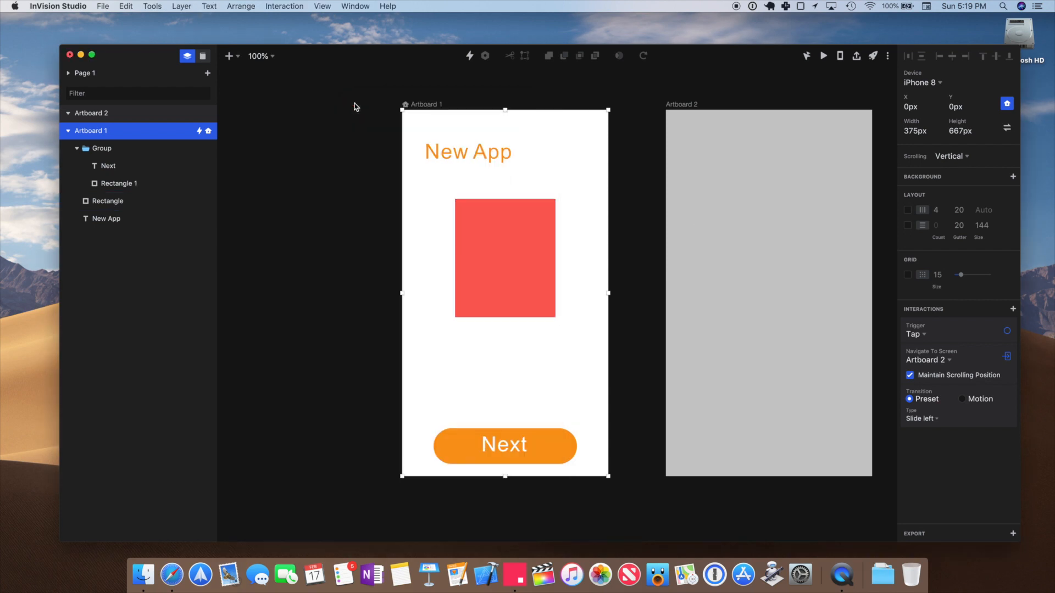